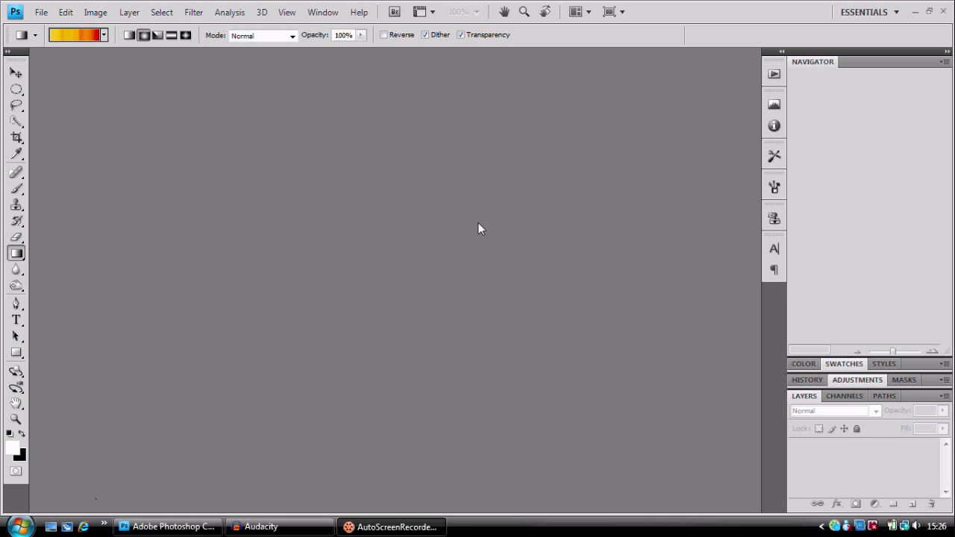
Step: Create a new 1000 × 1000 pixel document named Untitled-1
{"action": "left_click", "coordinate": [41, 13]}
{"action": "left_click", "coordinate": [44, 28]}
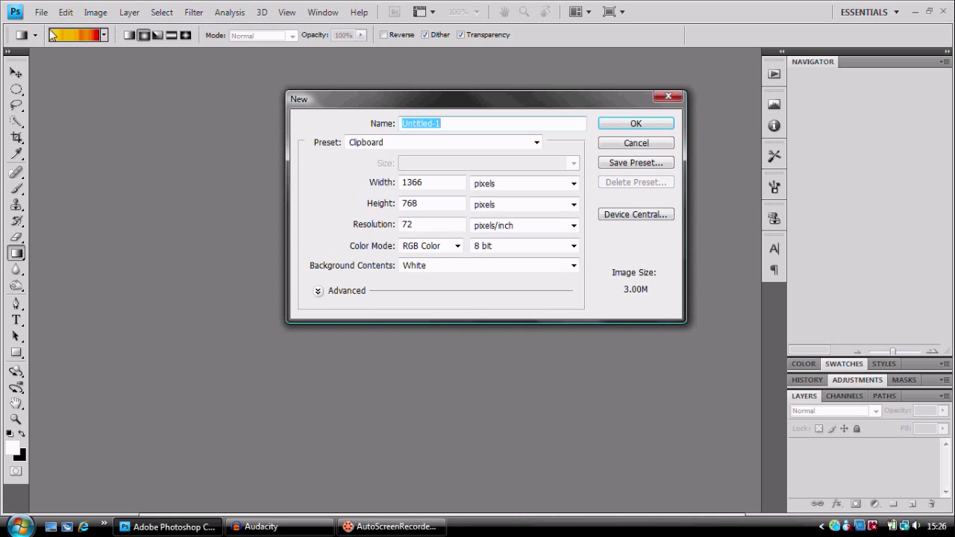
{"action": "double_click", "coordinate": [433, 182]}
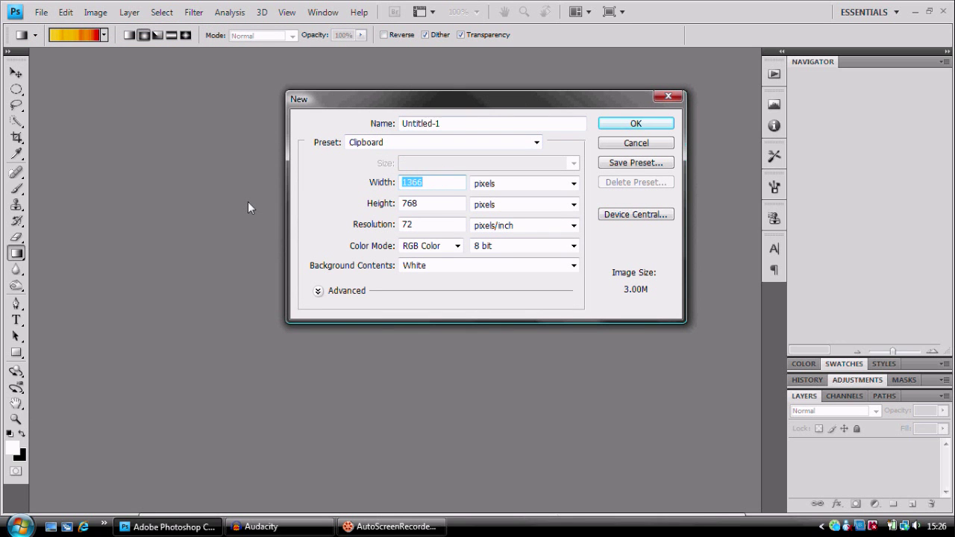
{"action": "type", "text": "1000"}
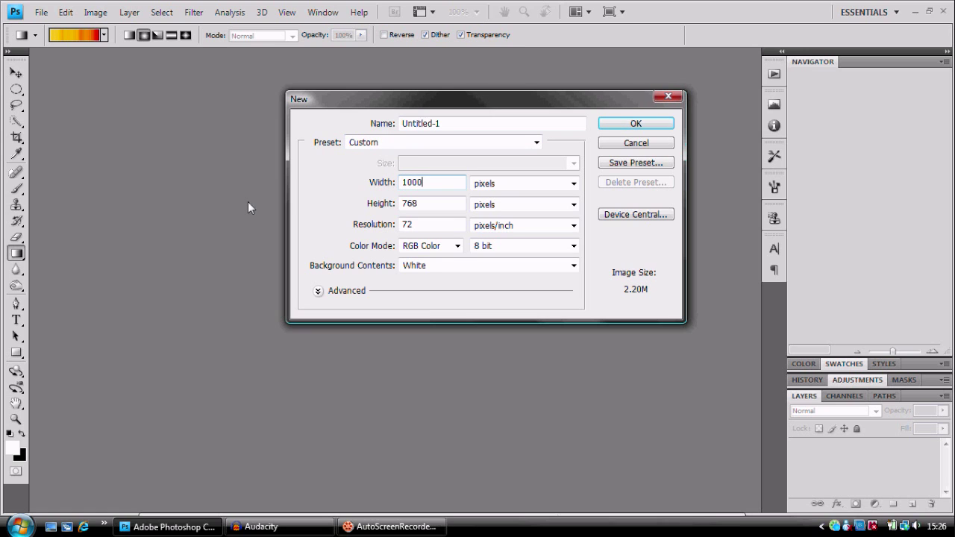
{"action": "key", "text": "Tab"}
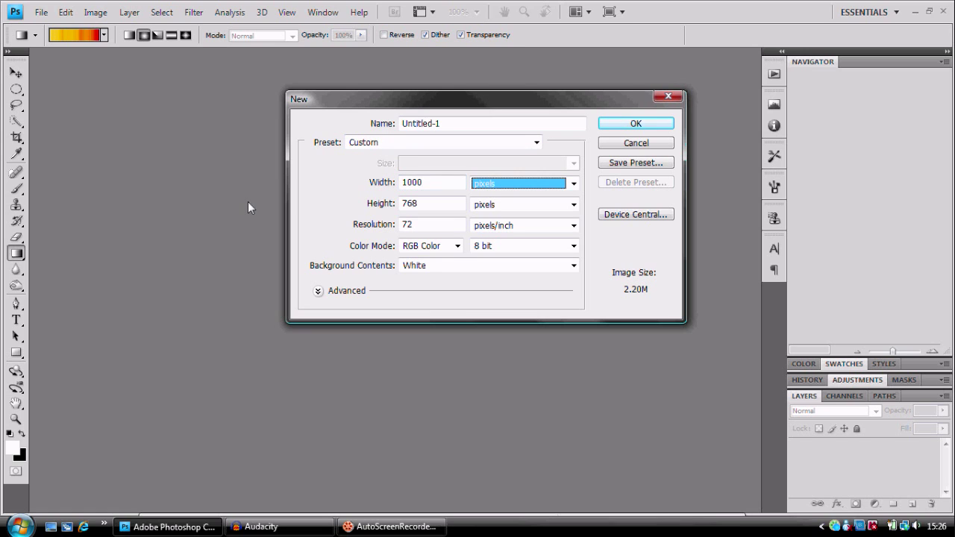
{"action": "key", "text": "Tab"}
{"action": "type", "text": "1000"}
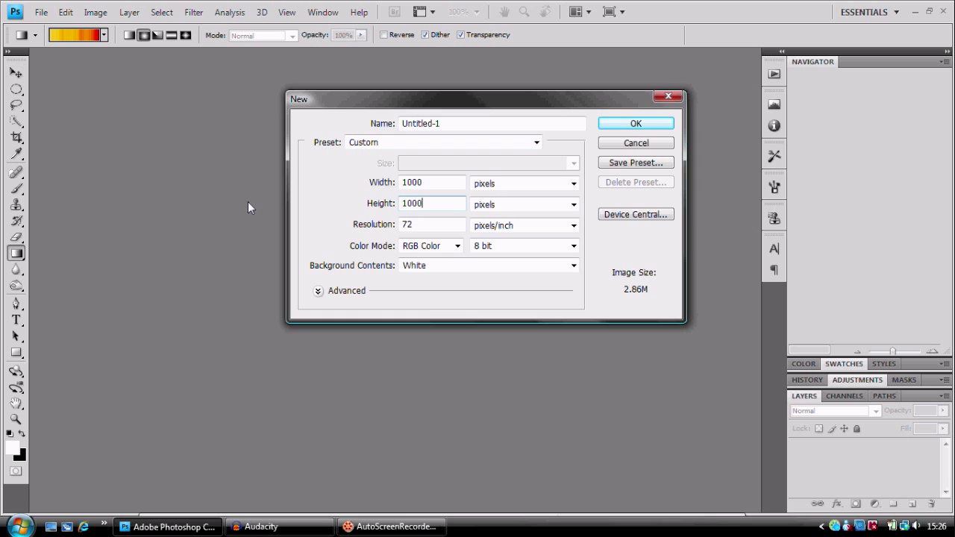
{"action": "key", "text": "Return"}
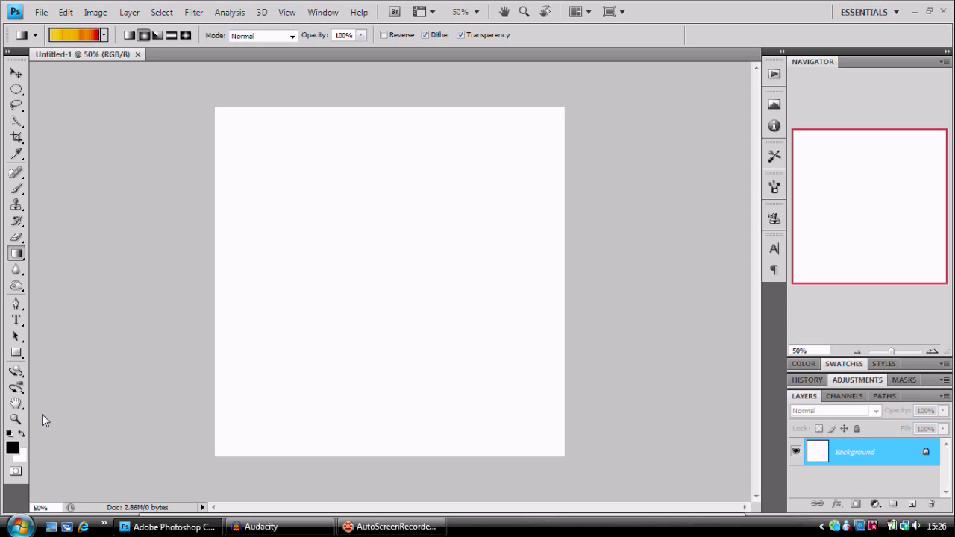
Step: Fill the whole canvas with black using the Paint Bucket tool
{"action": "left_click", "coordinate": [16, 254]}
{"action": "left_click", "coordinate": [54, 265]}
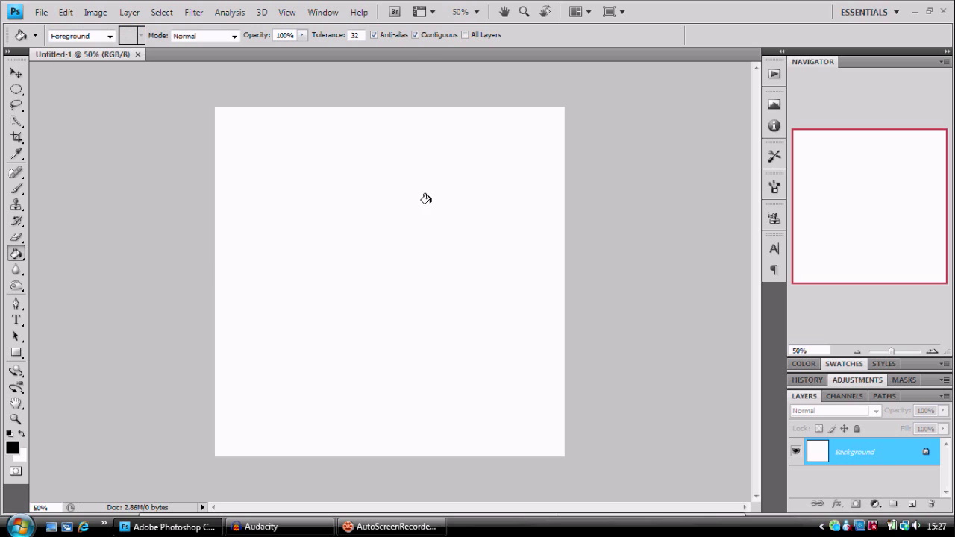
{"action": "left_click", "coordinate": [371, 212]}
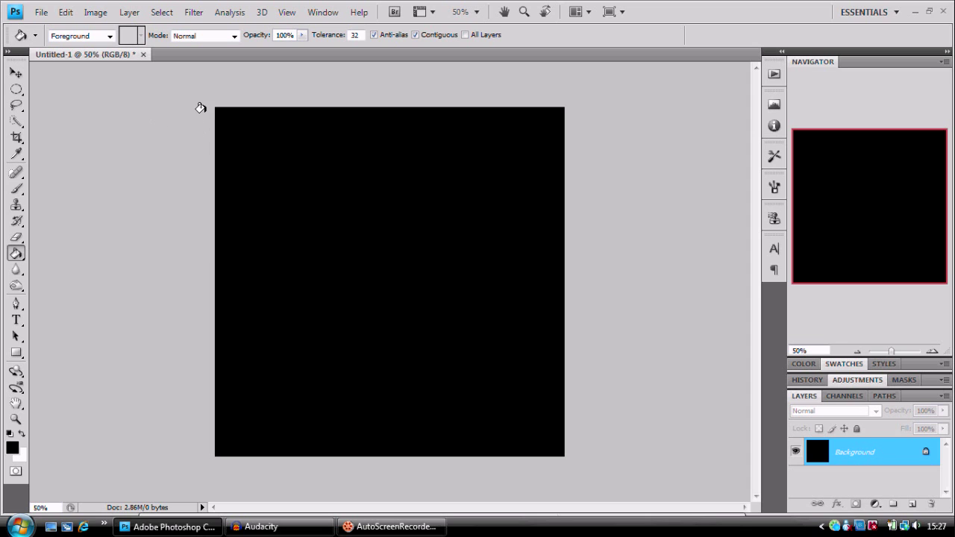
{"action": "left_click", "coordinate": [284, 13]}
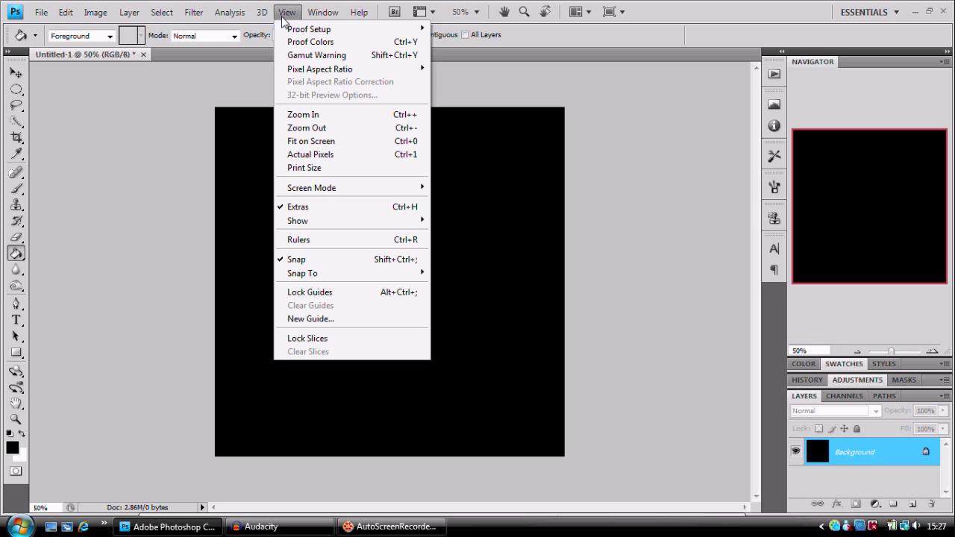
Step: Add a vertical guide and drag it to the centre of the canvas
{"action": "left_click", "coordinate": [331, 319]}
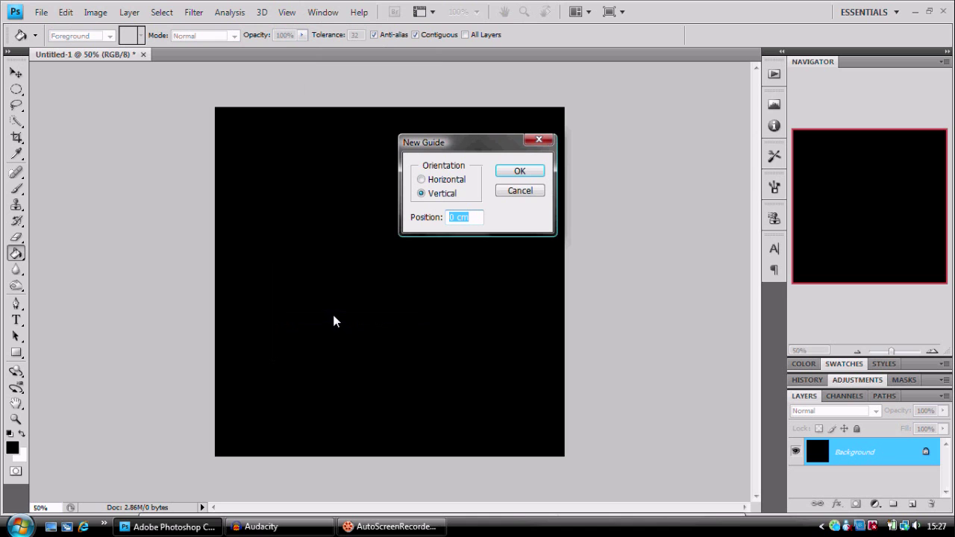
{"action": "left_click", "coordinate": [501, 191]}
{"action": "left_click", "coordinate": [288, 13]}
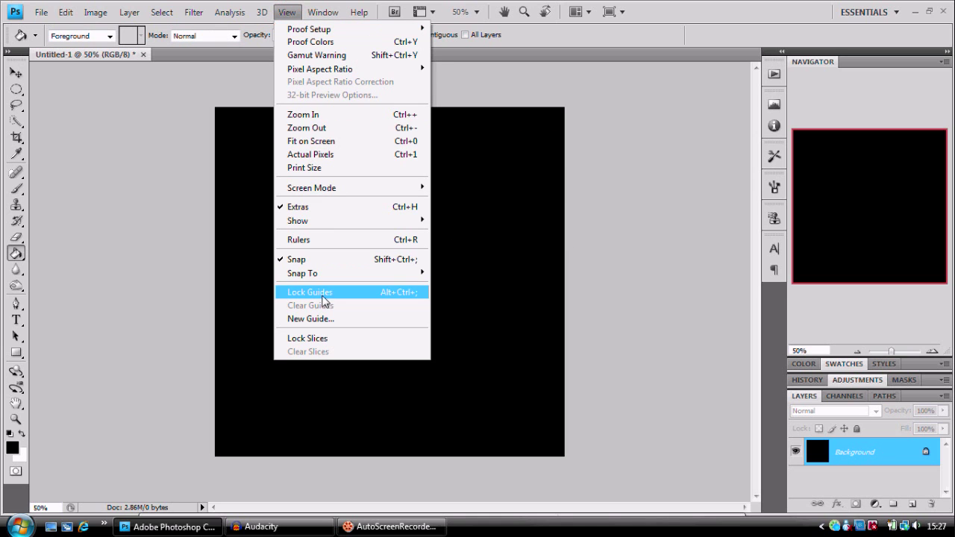
{"action": "left_click", "coordinate": [331, 320]}
{"action": "left_click", "coordinate": [426, 194]}
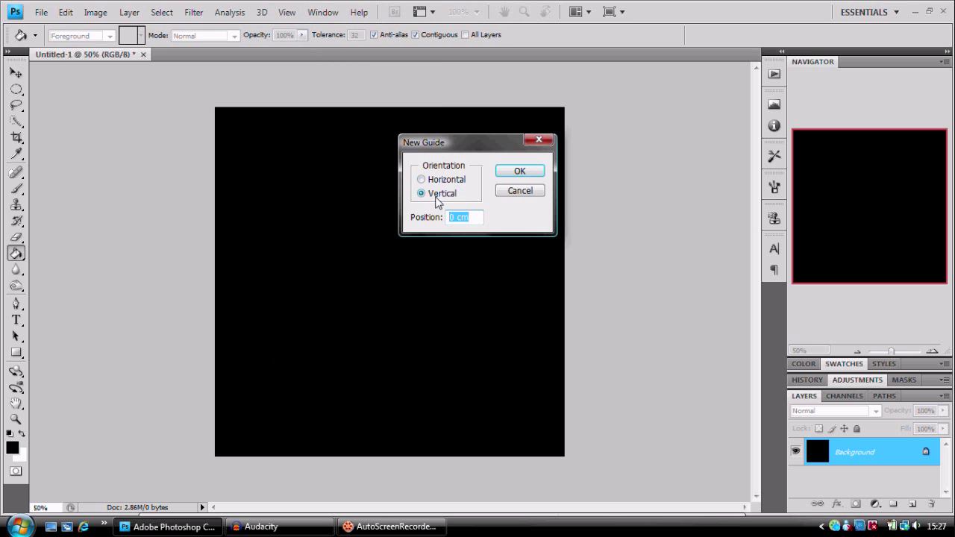
{"action": "left_click", "coordinate": [531, 172]}
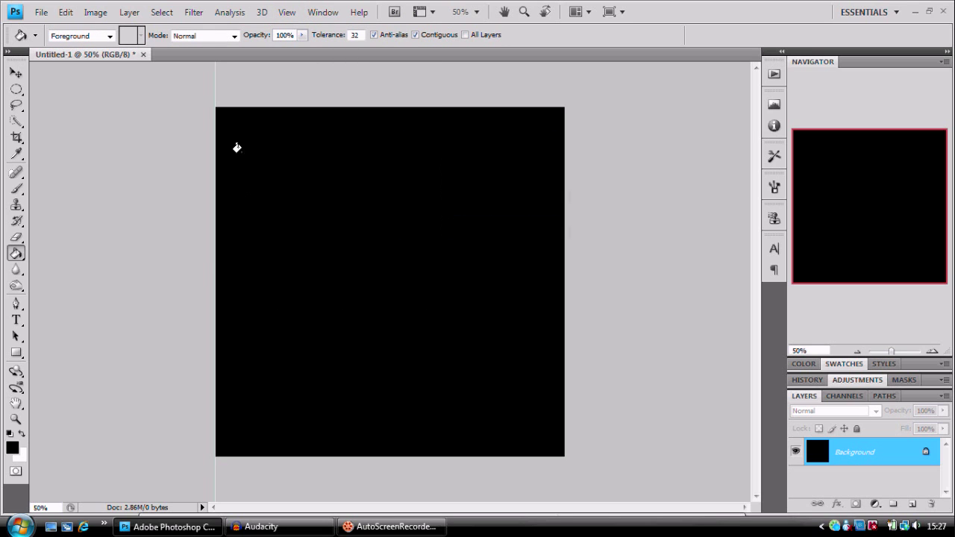
{"action": "left_click", "coordinate": [16, 74]}
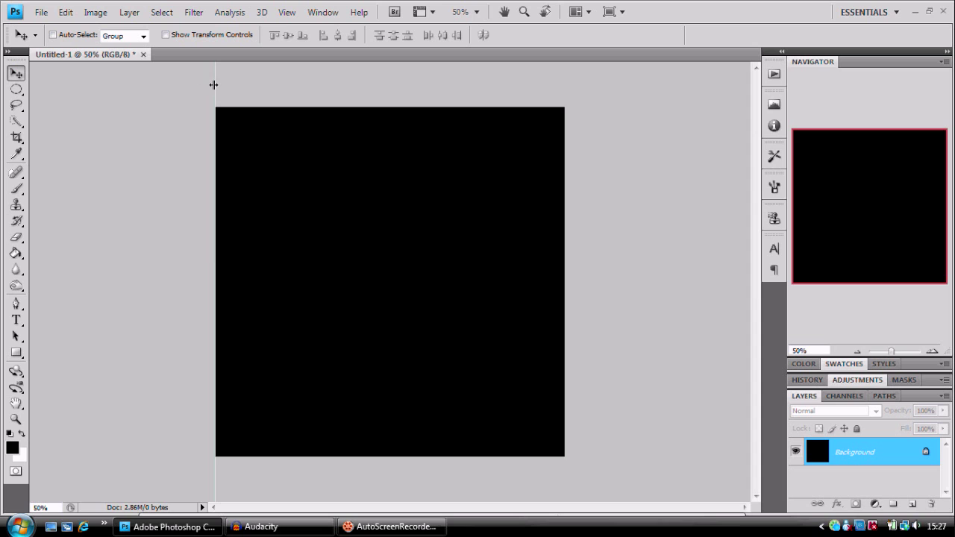
{"action": "left_click_drag", "start_coordinate": [214, 87], "coordinate": [393, 288]}
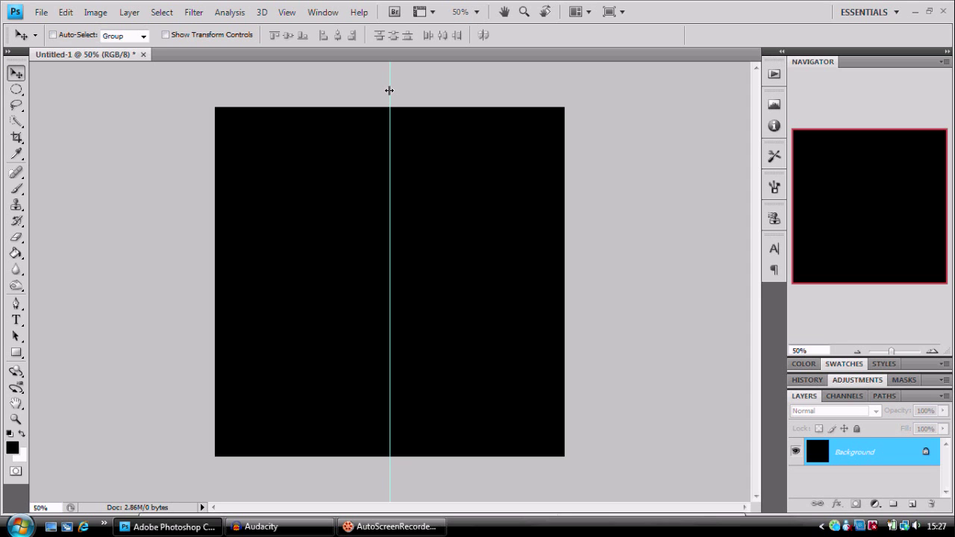
Step: Add a horizontal guide and drag it down to the canvas centre
{"action": "left_click", "coordinate": [287, 12]}
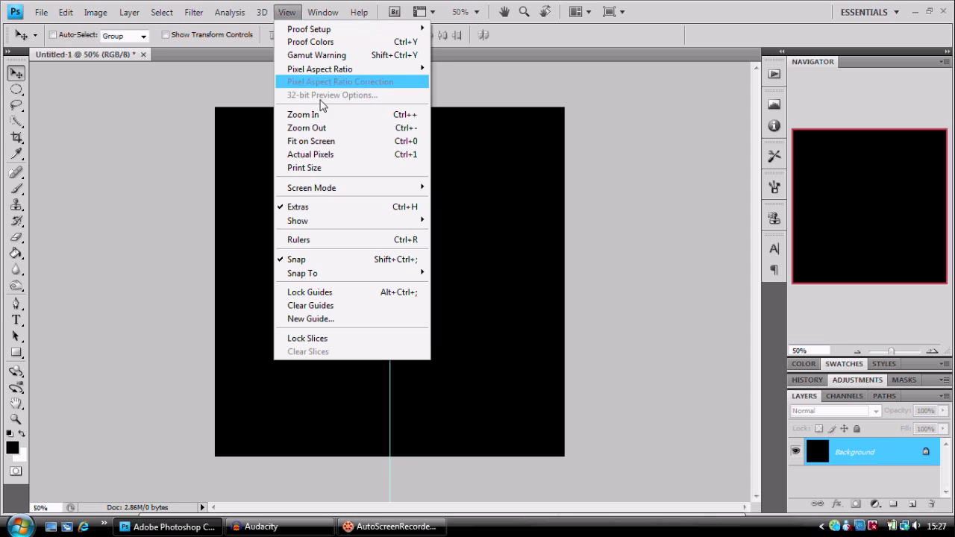
{"action": "left_click", "coordinate": [330, 319]}
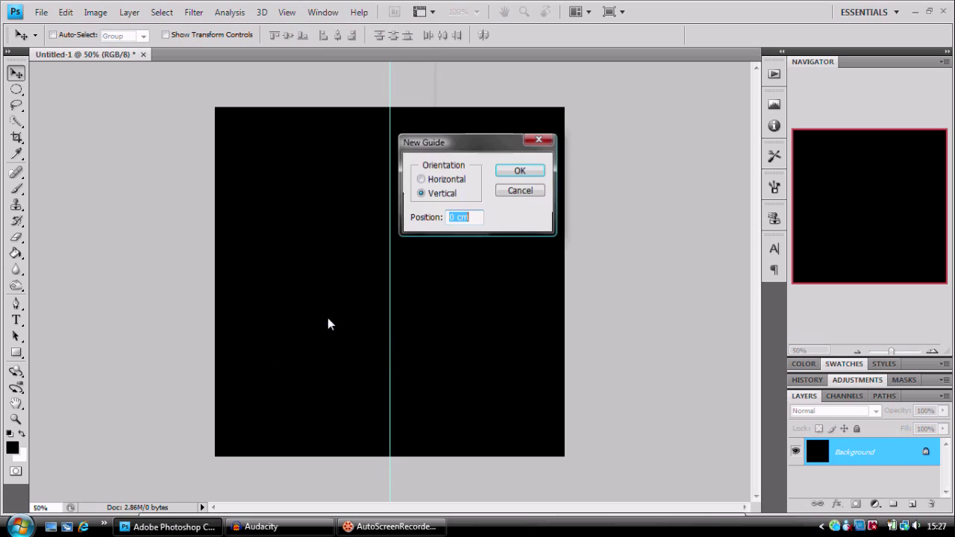
{"action": "left_click", "coordinate": [421, 180]}
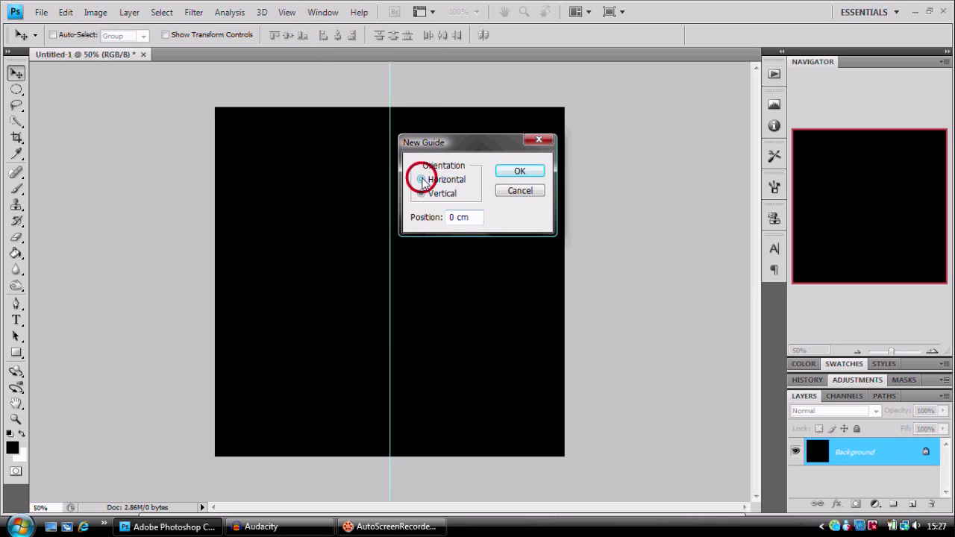
{"action": "left_click", "coordinate": [519, 172]}
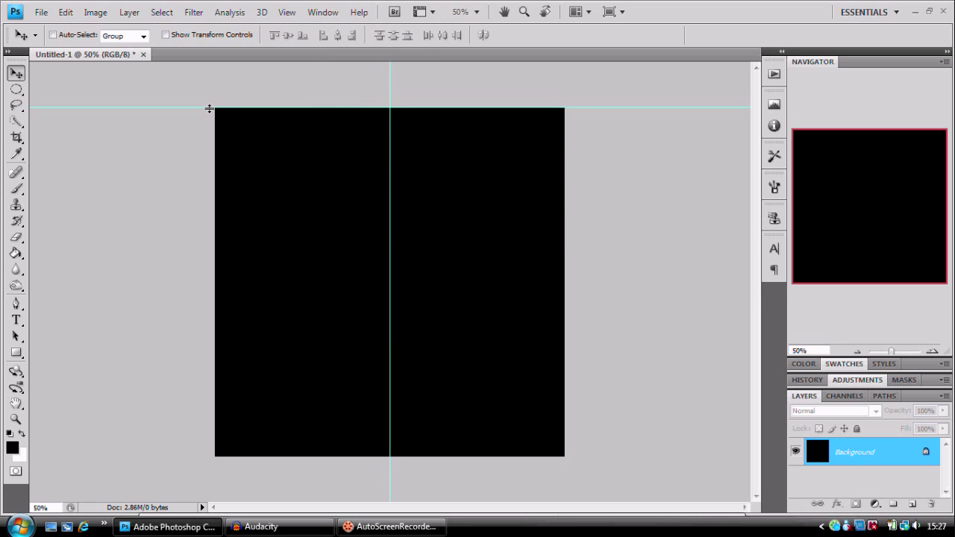
{"action": "left_click_drag", "start_coordinate": [204, 108], "coordinate": [373, 283]}
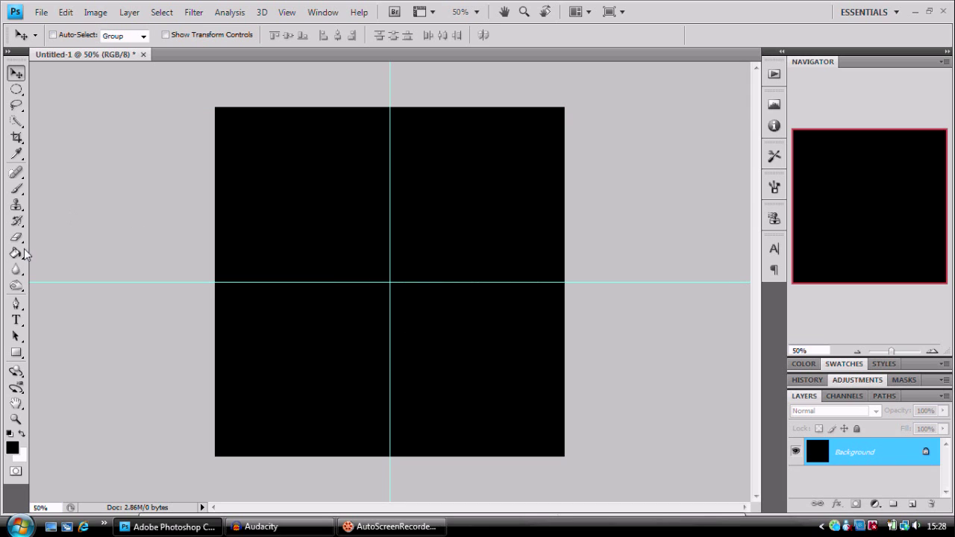
Step: Draw a large circular elliptical-marquee selection centred on the guide intersection
{"action": "left_click", "coordinate": [15, 89]}
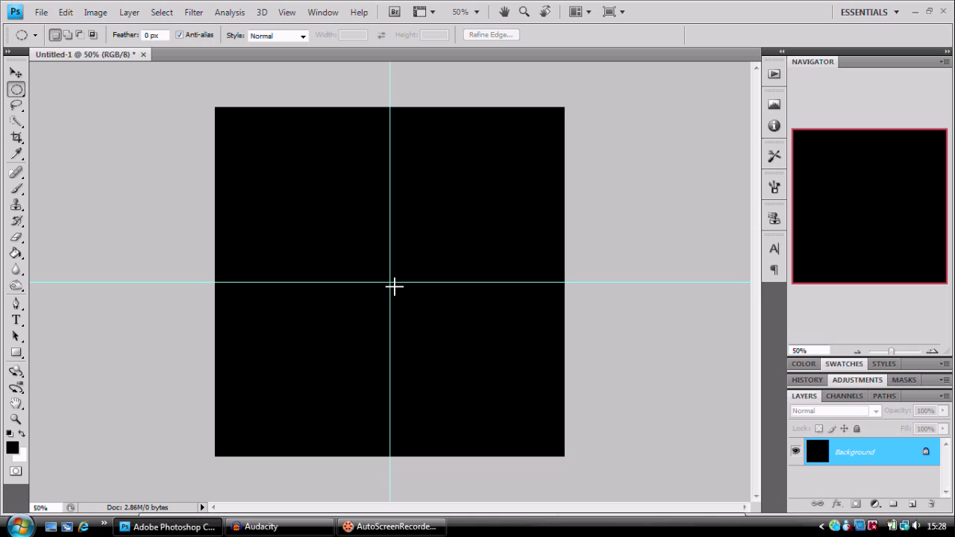
{"action": "left_click_drag", "start_coordinate": [390, 280], "coordinate": [530, 439]}
{"action": "left_click_drag", "start_coordinate": [527, 439], "coordinate": [530, 441]}
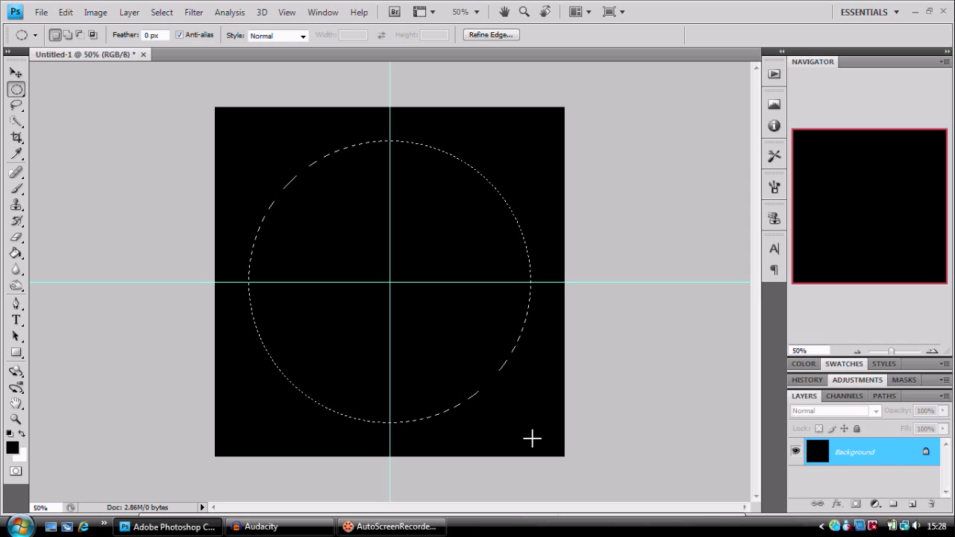
Step: Add a layer named Shower, make white the foreground colour, and pick the Brush tool
{"action": "left_click", "coordinate": [911, 504]}
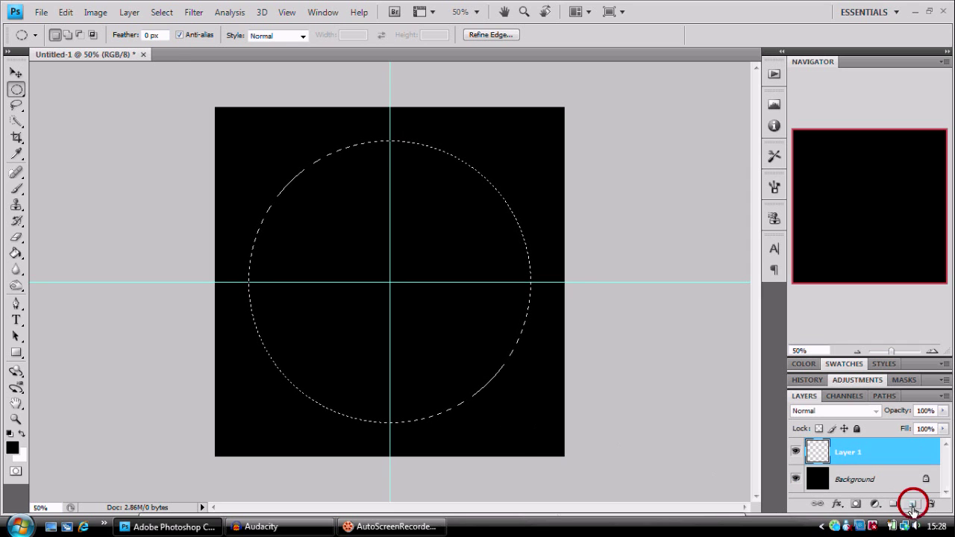
{"action": "double_click", "coordinate": [851, 453]}
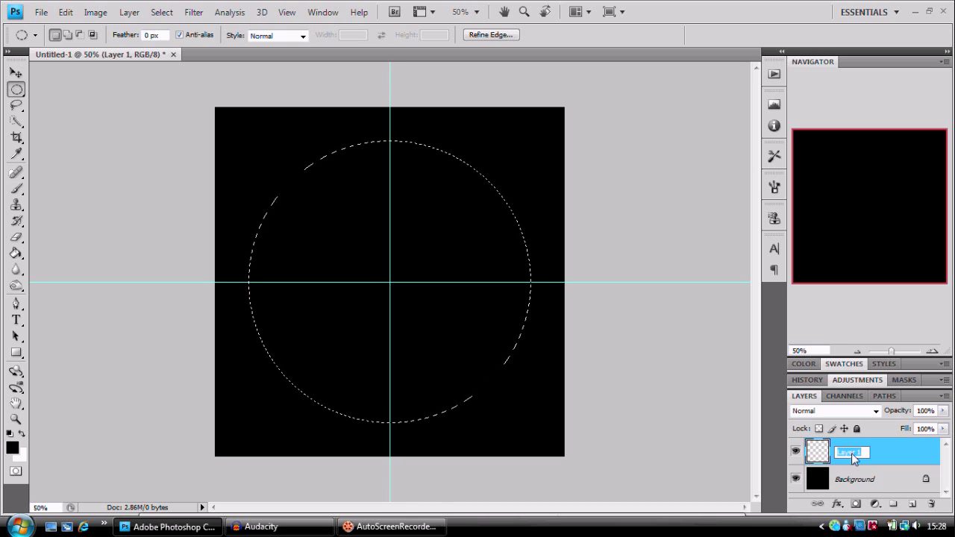
{"action": "type", "text": "Shower"}
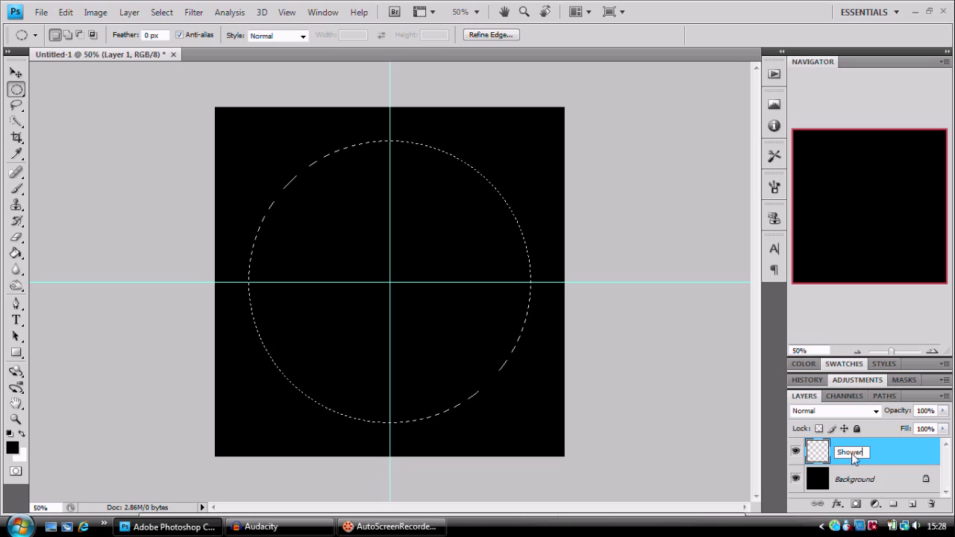
{"action": "key", "text": "Return"}
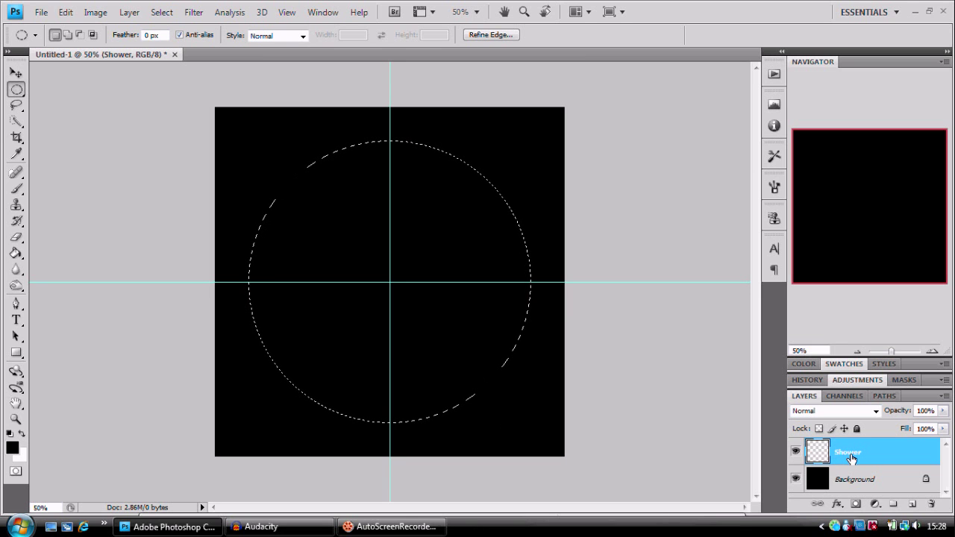
{"action": "left_click", "coordinate": [22, 434]}
{"action": "left_click", "coordinate": [16, 188]}
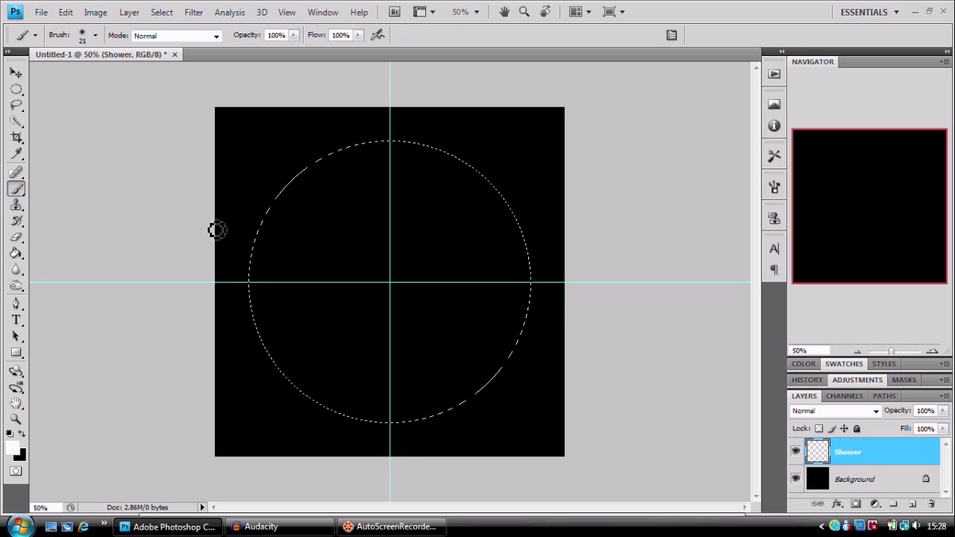
Step: Toggle the Scattering option in the brush settings panel
{"action": "left_click", "coordinate": [774, 189]}
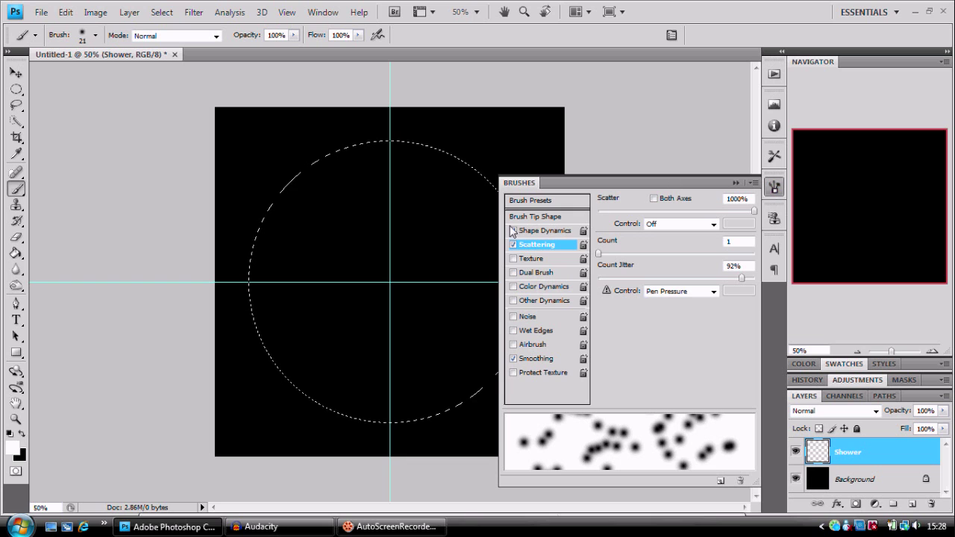
{"action": "left_click", "coordinate": [513, 245]}
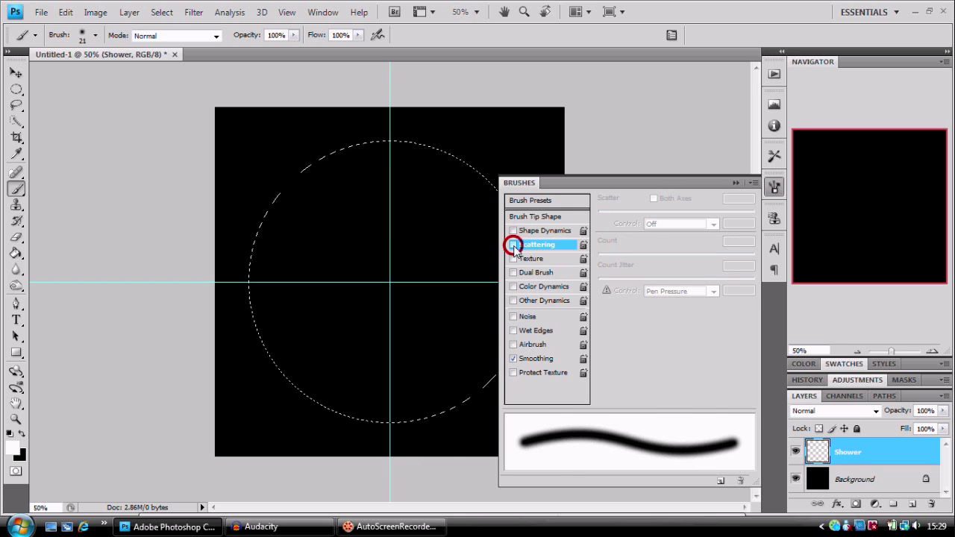
{"action": "left_click", "coordinate": [513, 244]}
{"action": "left_click", "coordinate": [513, 245]}
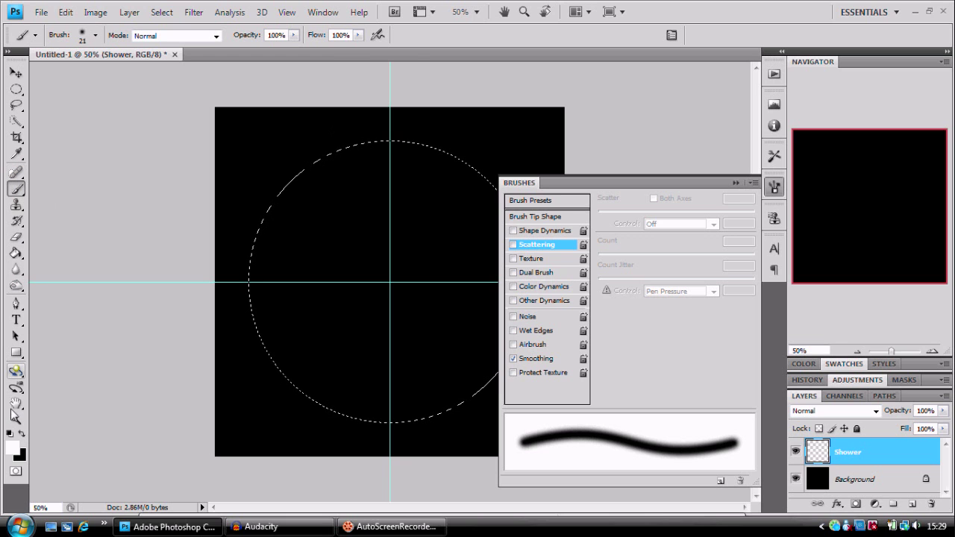
{"action": "left_click", "coordinate": [776, 188]}
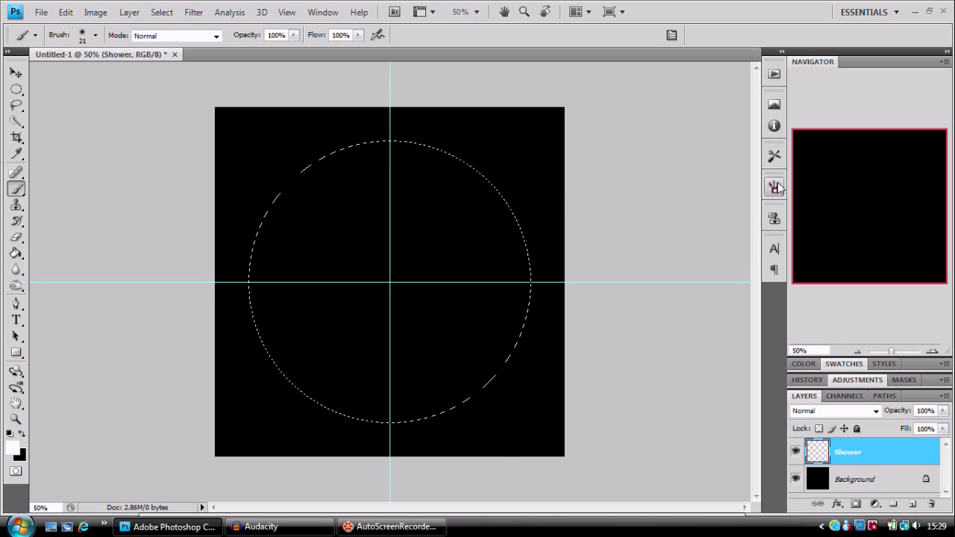
{"action": "left_click", "coordinate": [777, 188]}
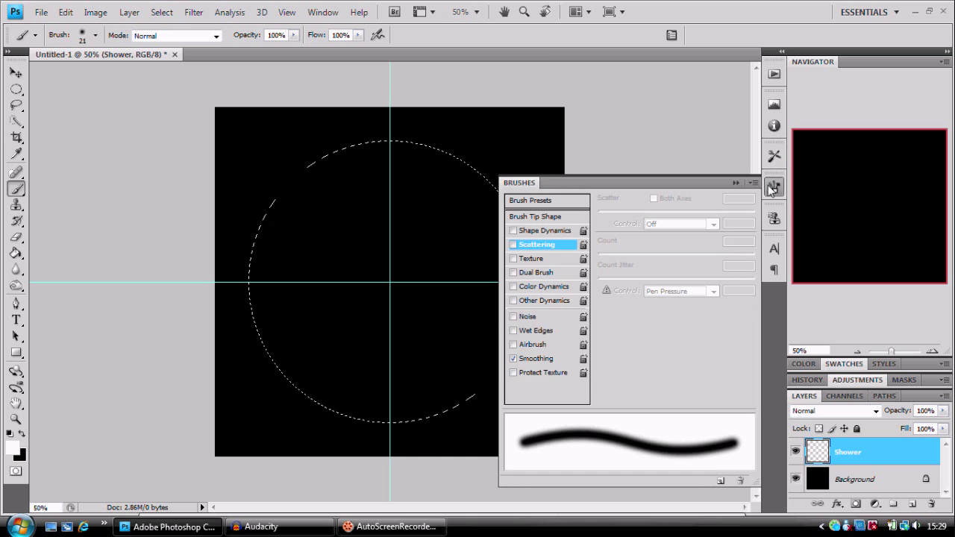
{"action": "left_click", "coordinate": [774, 188]}
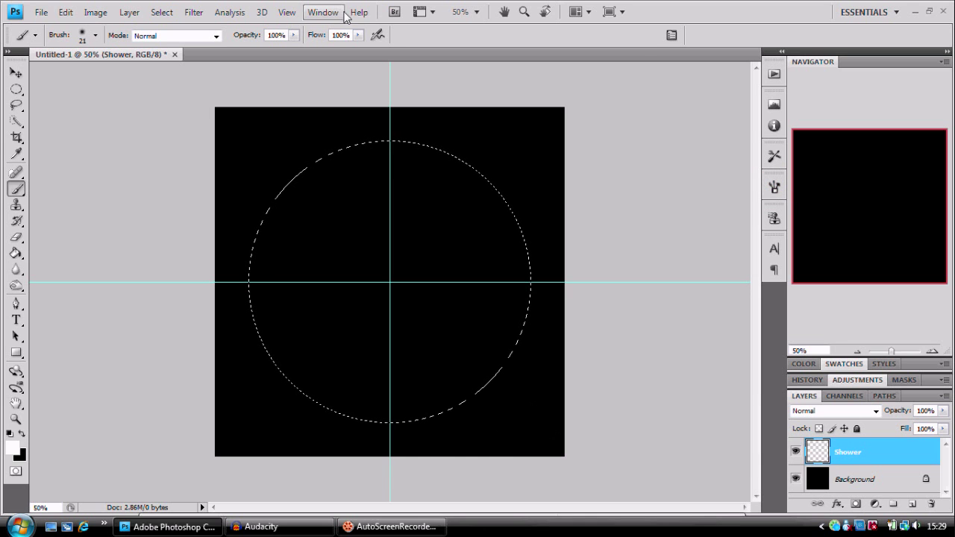
Step: Enable Scattering via Window > Brushes and paint white dots across the circle
{"action": "left_click", "coordinate": [342, 15]}
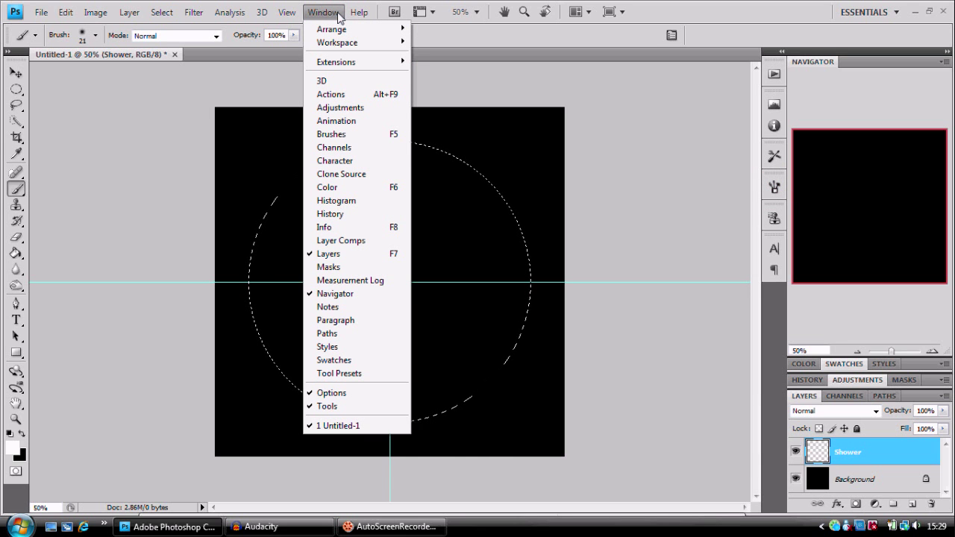
{"action": "left_click", "coordinate": [342, 133]}
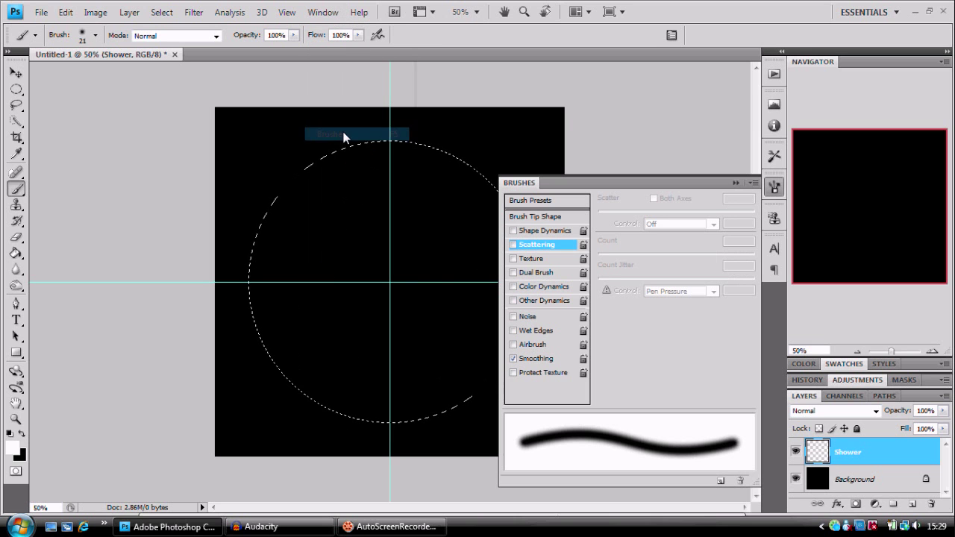
{"action": "left_click", "coordinate": [513, 246]}
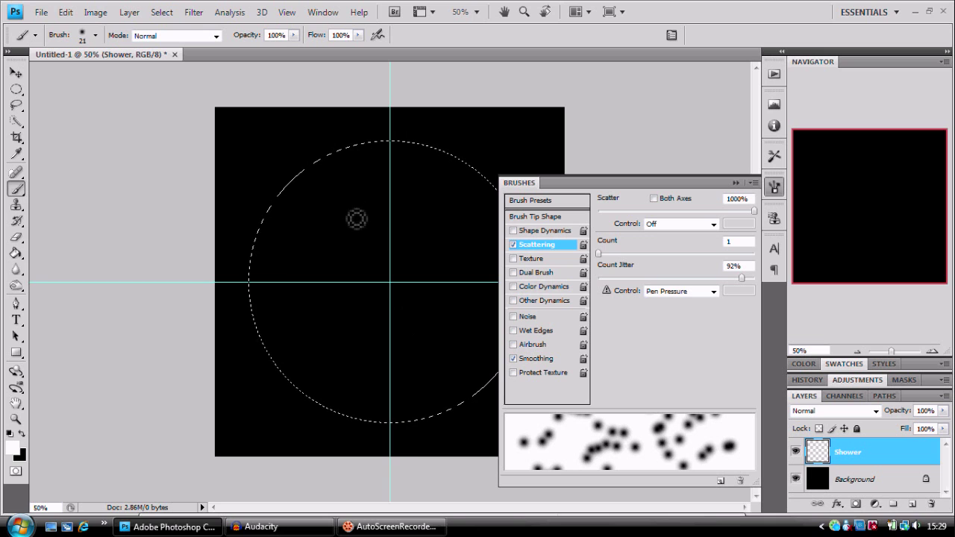
{"action": "mouse_move", "coordinate": [350, 213]}
{"action": "left_mouse_down"}
{"action": "mouse_move", "coordinate": [475, 330]}
{"action": "mouse_move", "coordinate": [384, 338]}
{"action": "mouse_move", "coordinate": [417, 225]}
{"action": "mouse_move", "coordinate": [326, 364]}
{"action": "mouse_move", "coordinate": [412, 230]}
{"action": "mouse_move", "coordinate": [266, 228]}
{"action": "mouse_move", "coordinate": [447, 206]}
{"action": "mouse_move", "coordinate": [500, 225]}
{"action": "left_mouse_up"}
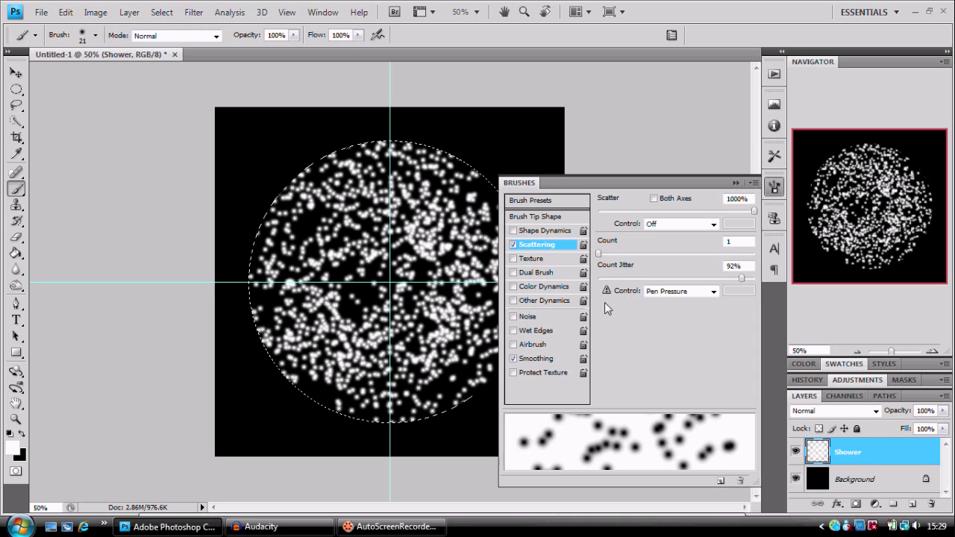
{"action": "left_click", "coordinate": [774, 187]}
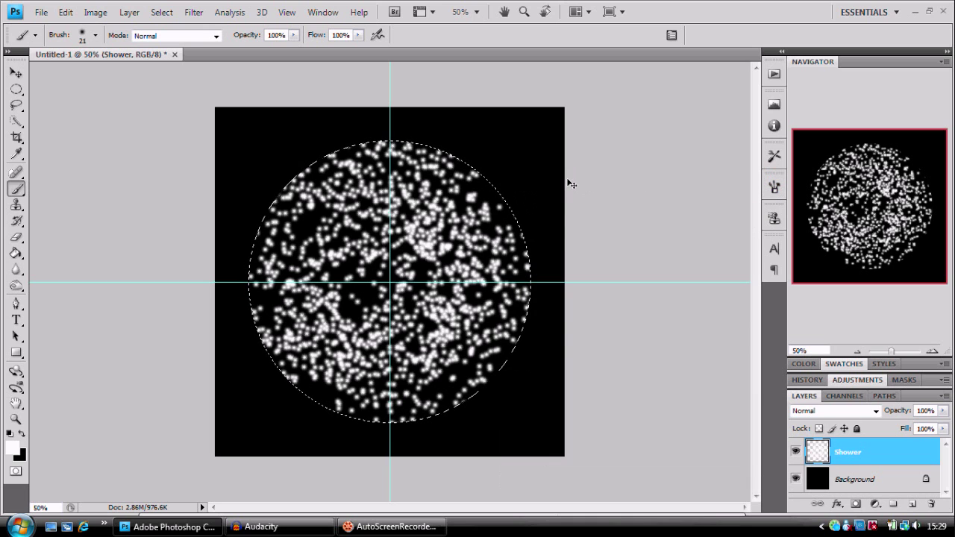
Step: Undo the dense fill, then dab sparse white sparks around the circle and undo the stray ones
{"action": "key", "text": "Delete"}
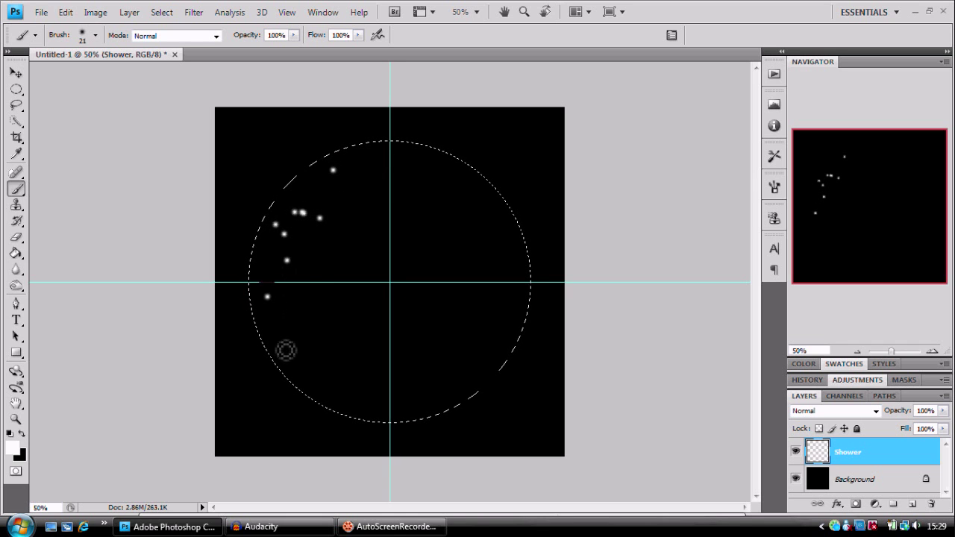
{"action": "left_click_drag", "start_coordinate": [324, 351], "coordinate": [323, 390]}
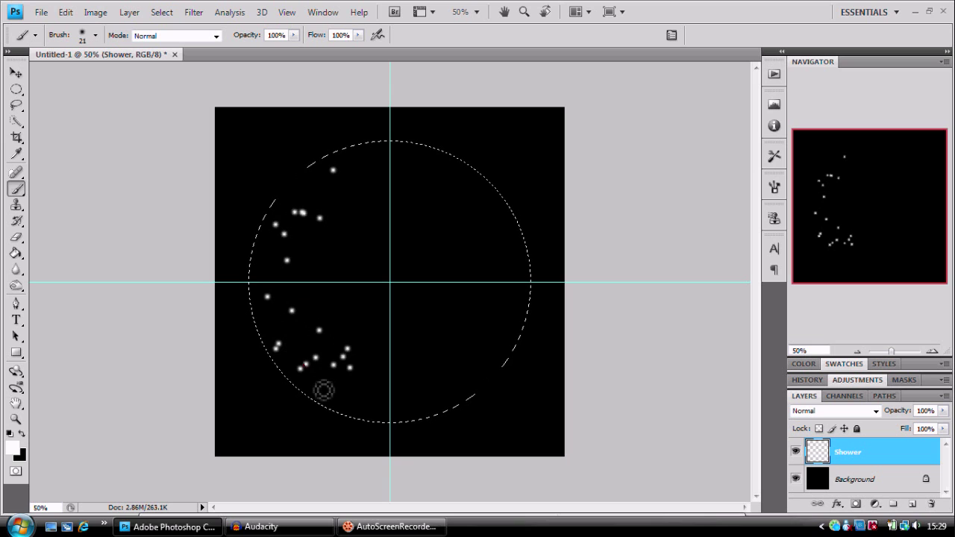
{"action": "left_click", "coordinate": [317, 291]}
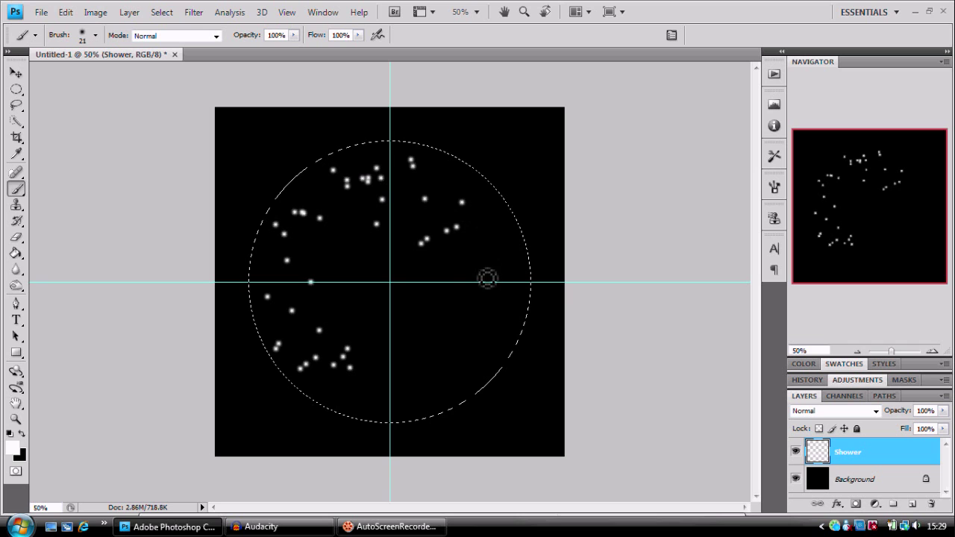
{"action": "left_click_drag", "start_coordinate": [488, 279], "coordinate": [466, 275]}
{"action": "left_click", "coordinate": [491, 233]}
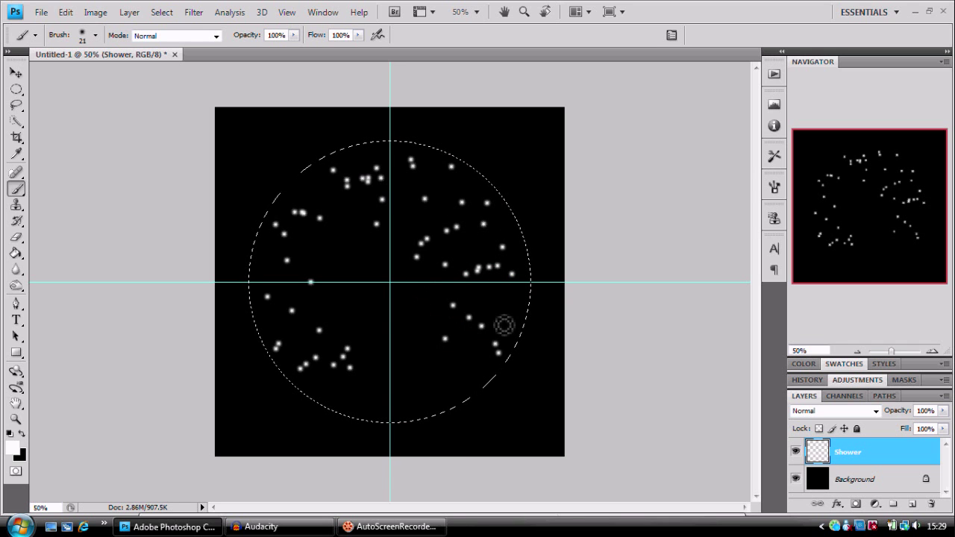
{"action": "left_click", "coordinate": [504, 311]}
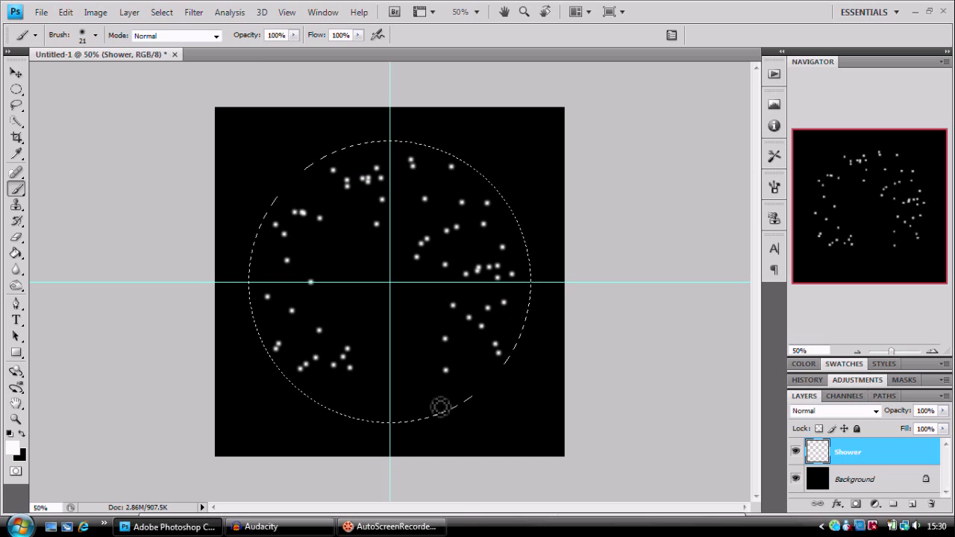
{"action": "mouse_move", "coordinate": [423, 404]}
{"action": "left_mouse_down"}
{"action": "mouse_move", "coordinate": [400, 394]}
{"action": "mouse_move", "coordinate": [374, 406]}
{"action": "mouse_move", "coordinate": [338, 386]}
{"action": "left_mouse_up"}
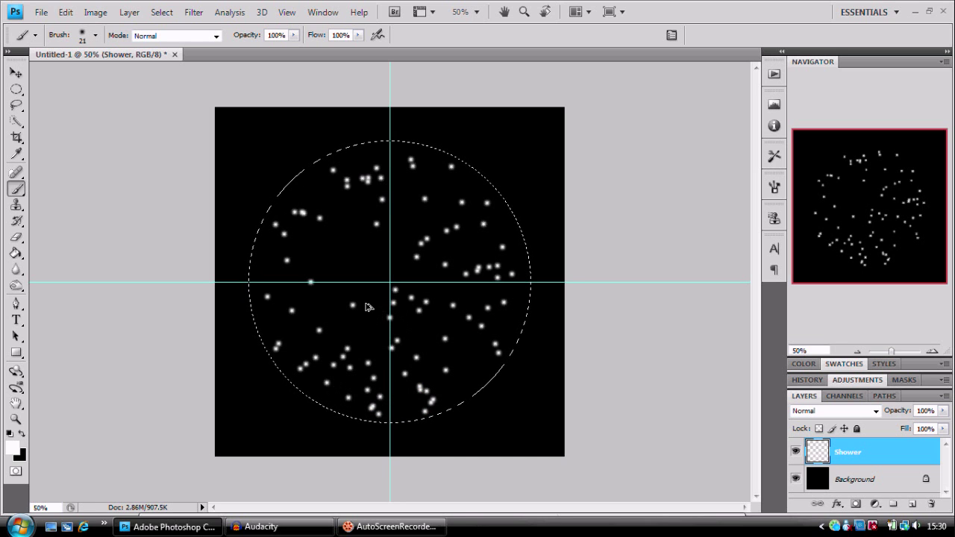
{"action": "key", "text": "ctrl+z"}
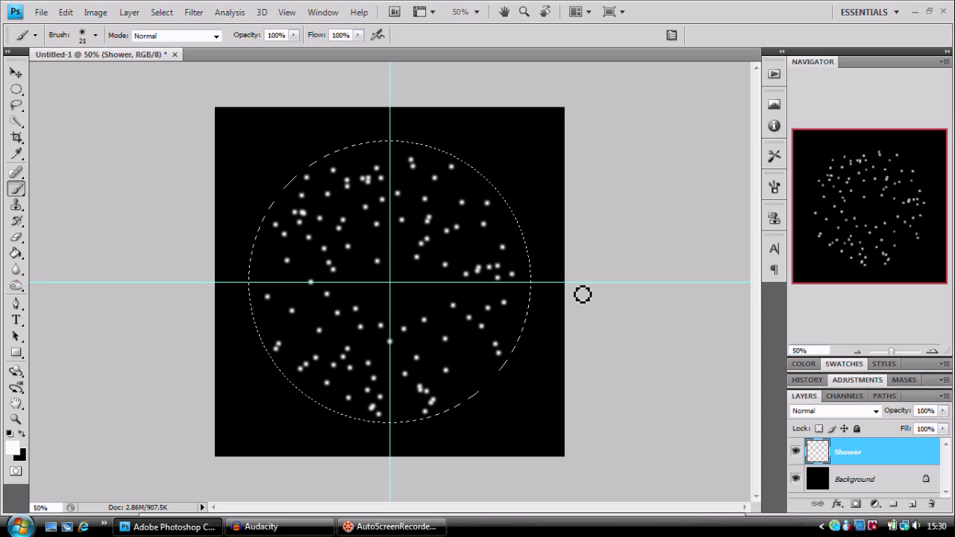
Step: Deselect the circle and delete an accidentally added empty layer
{"action": "key", "text": "ctrl+d"}
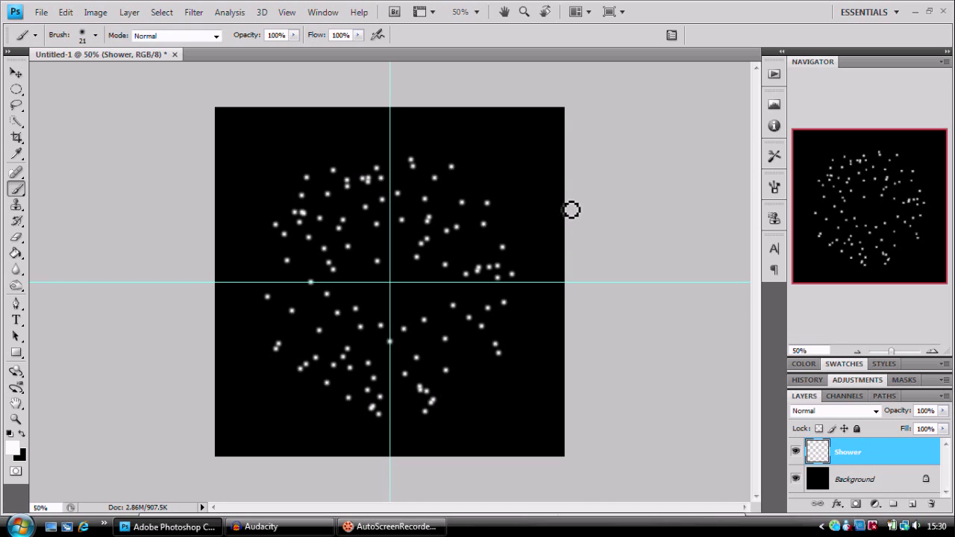
{"action": "left_click", "coordinate": [912, 505]}
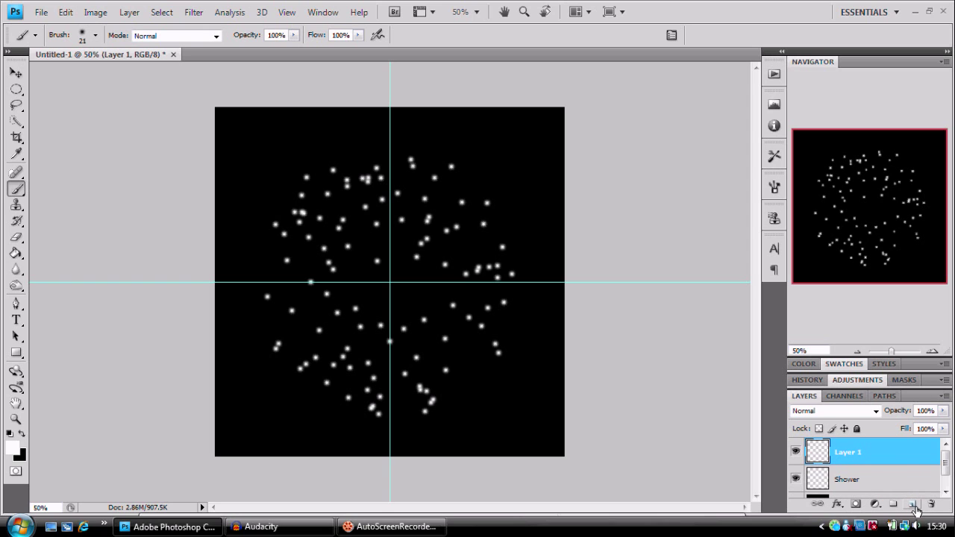
{"action": "left_click_drag", "start_coordinate": [917, 450], "coordinate": [933, 505]}
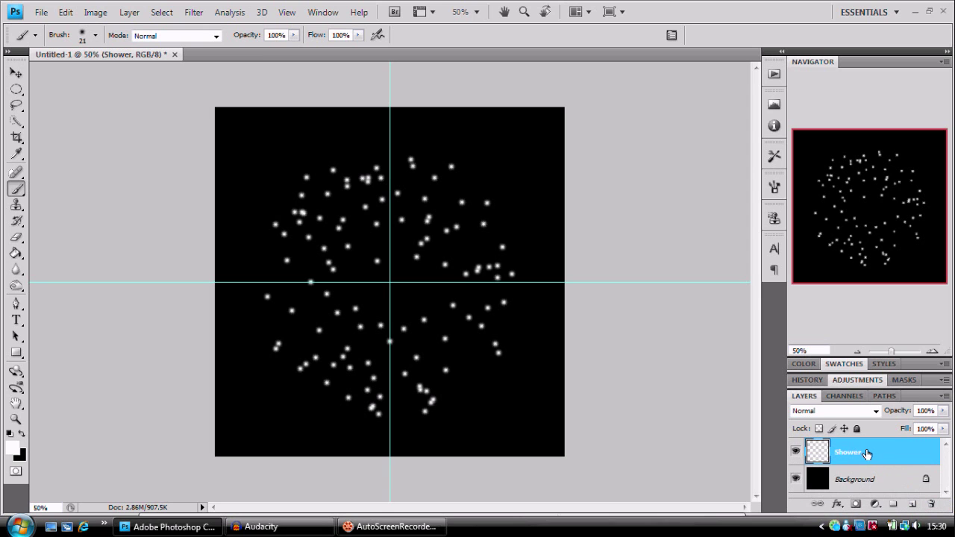
Step: Duplicate the Shower layer and rename the copy Trail
{"action": "left_click_drag", "start_coordinate": [866, 454], "coordinate": [916, 506]}
{"action": "double_click", "coordinate": [858, 453]}
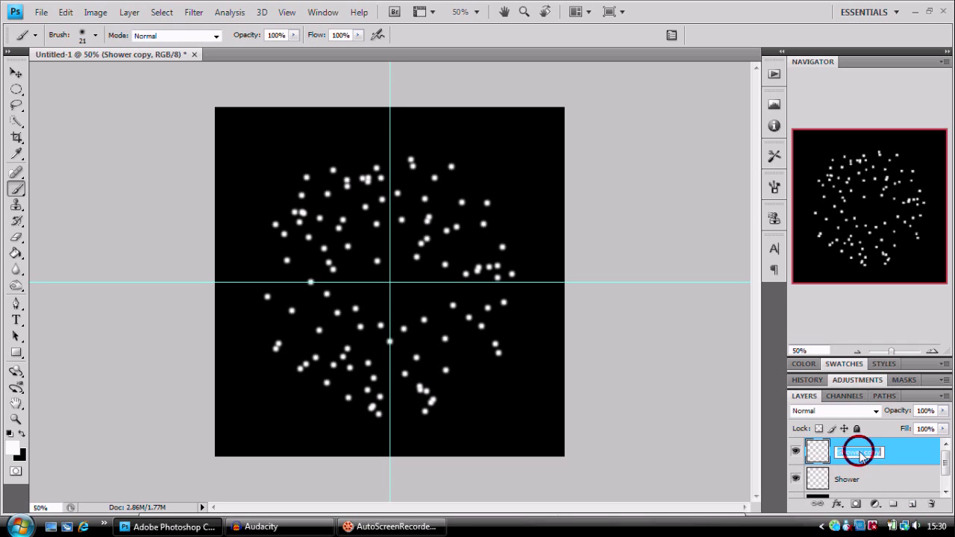
{"action": "type", "text": "T"}
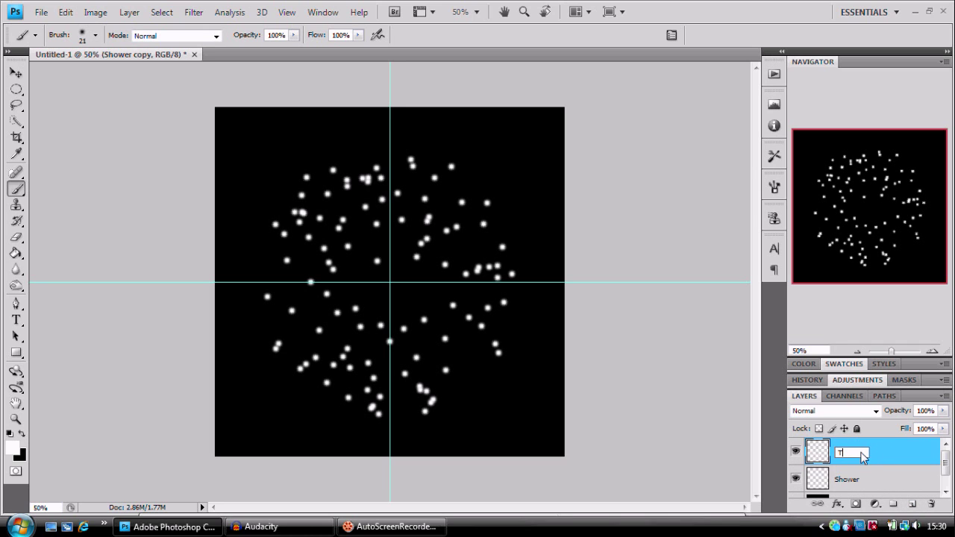
{"action": "type", "text": "rail"}
{"action": "left_click", "coordinate": [887, 457]}
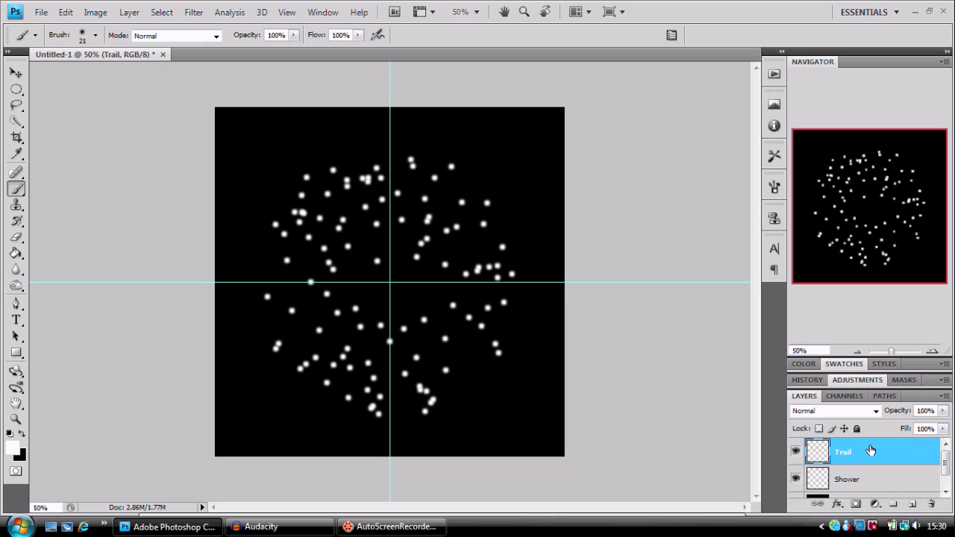
Step: Open Filter > Blur > Radial Blur with the Zoom method and Good quality
{"action": "left_click", "coordinate": [193, 12]}
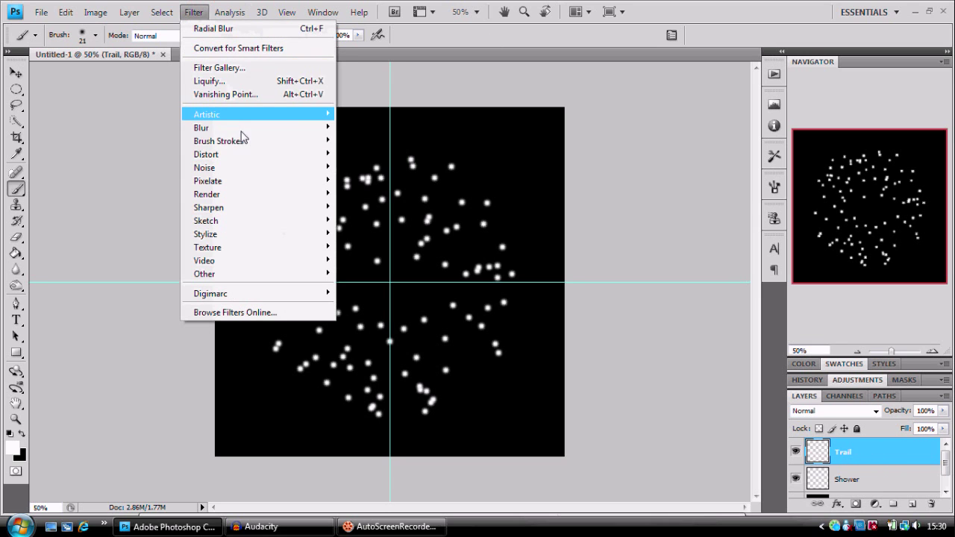
{"action": "mouse_move", "coordinate": [237, 128]}
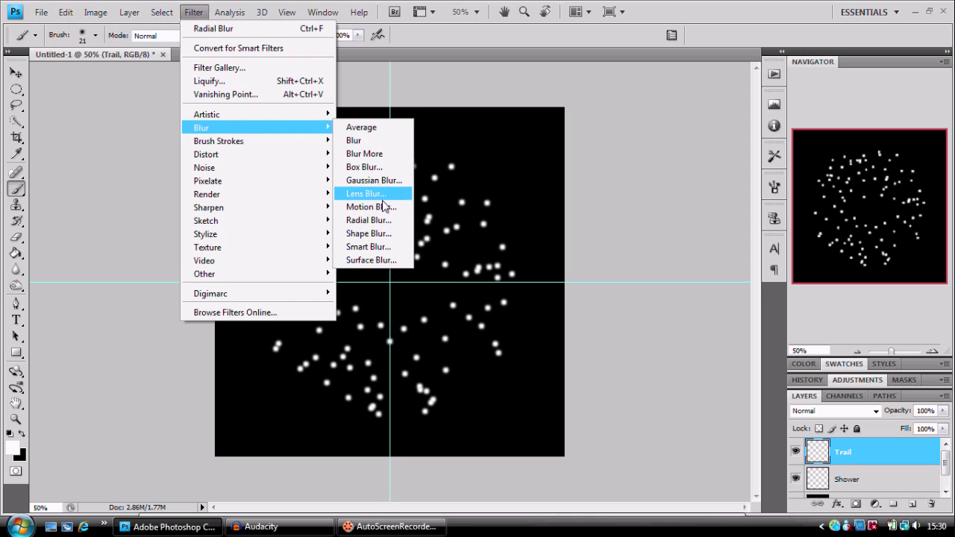
{"action": "left_click", "coordinate": [366, 220]}
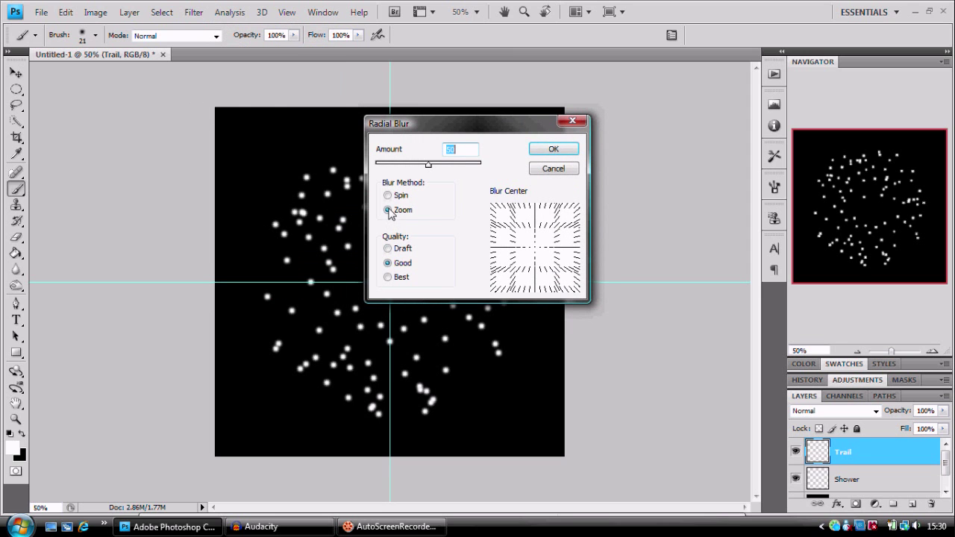
{"action": "left_click", "coordinate": [387, 198]}
{"action": "left_click", "coordinate": [387, 210]}
{"action": "left_click", "coordinate": [387, 277]}
{"action": "left_click", "coordinate": [387, 268]}
{"action": "left_click", "coordinate": [388, 263]}
Step: Set the radial blur amount to 60 and apply it to the Trail layer
{"action": "mouse_move", "coordinate": [430, 166]}
{"action": "left_mouse_down"}
{"action": "mouse_move", "coordinate": [498, 170]}
{"action": "mouse_move", "coordinate": [422, 183]}
{"action": "left_mouse_up"}
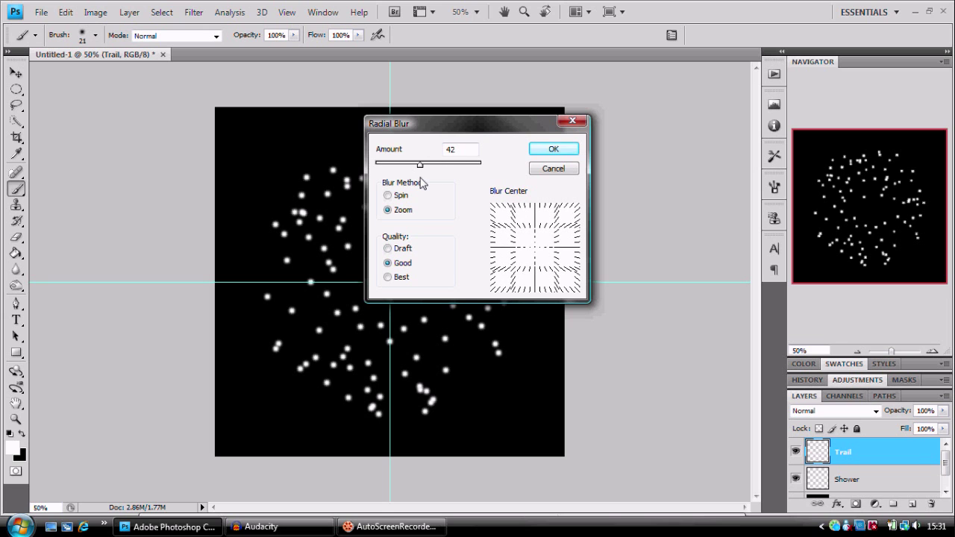
{"action": "left_click", "coordinate": [422, 171]}
{"action": "type", "text": "50"}
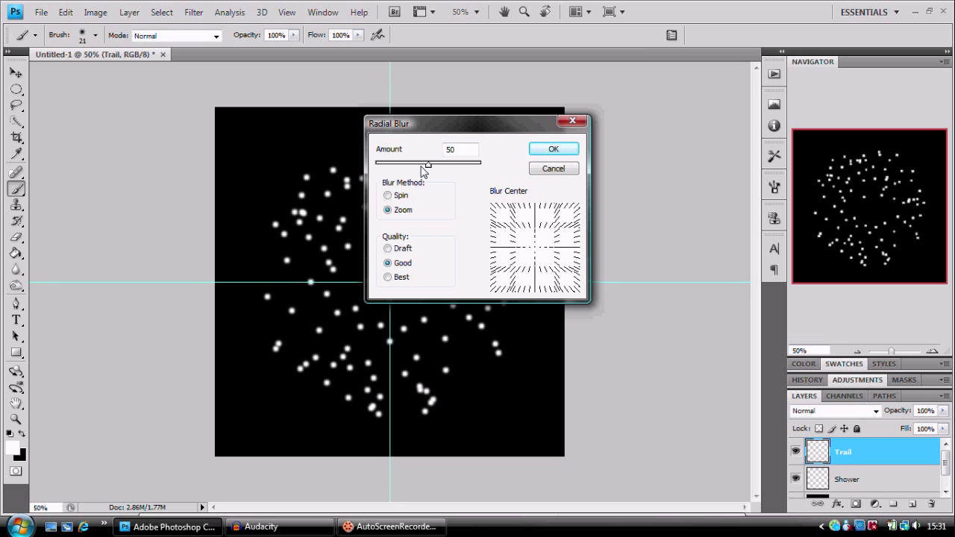
{"action": "key", "text": "BackSpace"}
{"action": "key", "text": "BackSpace"}
{"action": "type", "text": "60"}
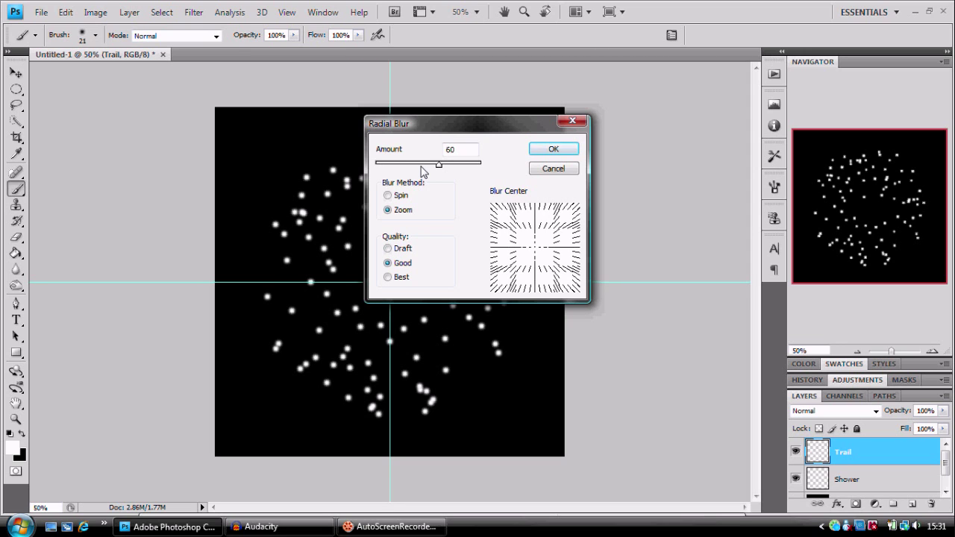
{"action": "key", "text": "Return"}
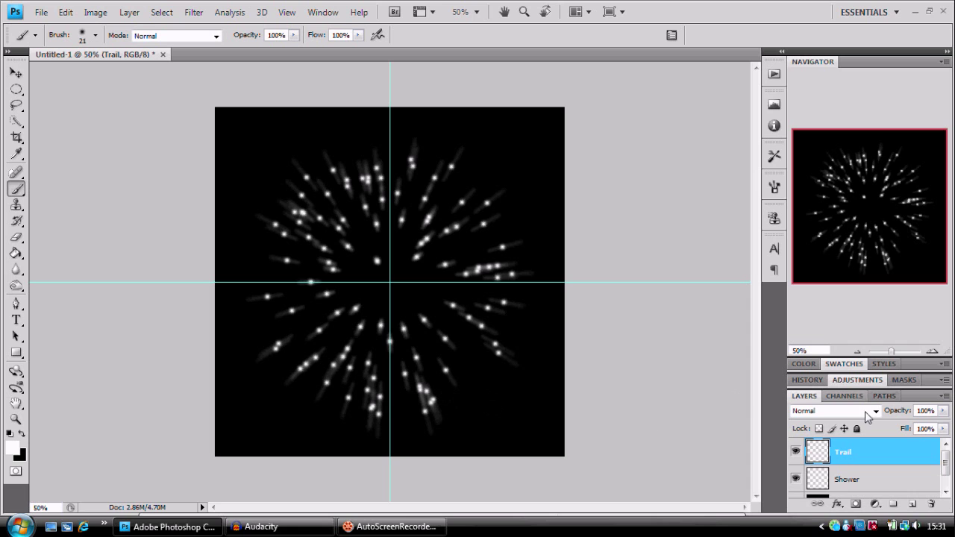
Step: Make two copies of the Trail layer: Trail copy and Trail copy 2
{"action": "left_click_drag", "start_coordinate": [878, 466], "coordinate": [913, 506]}
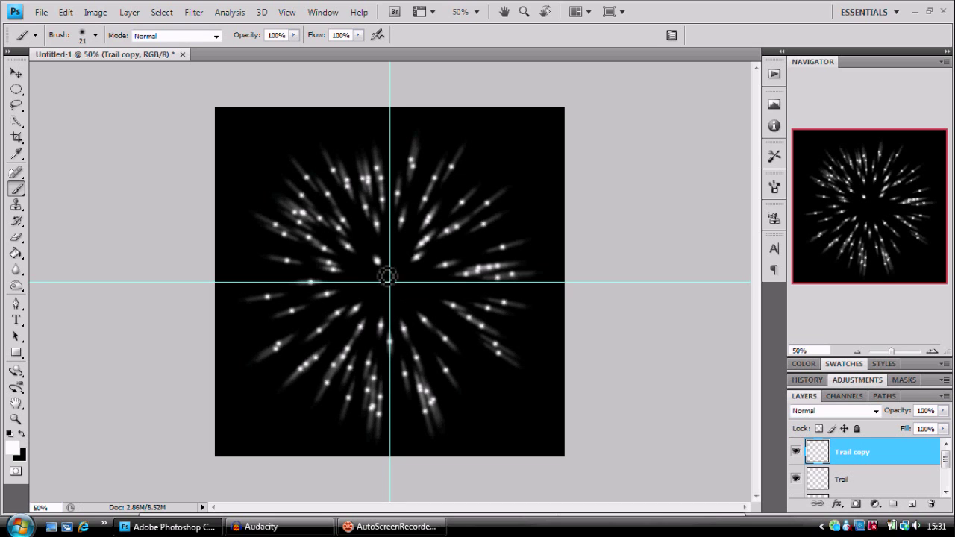
{"action": "left_click", "coordinate": [194, 12]}
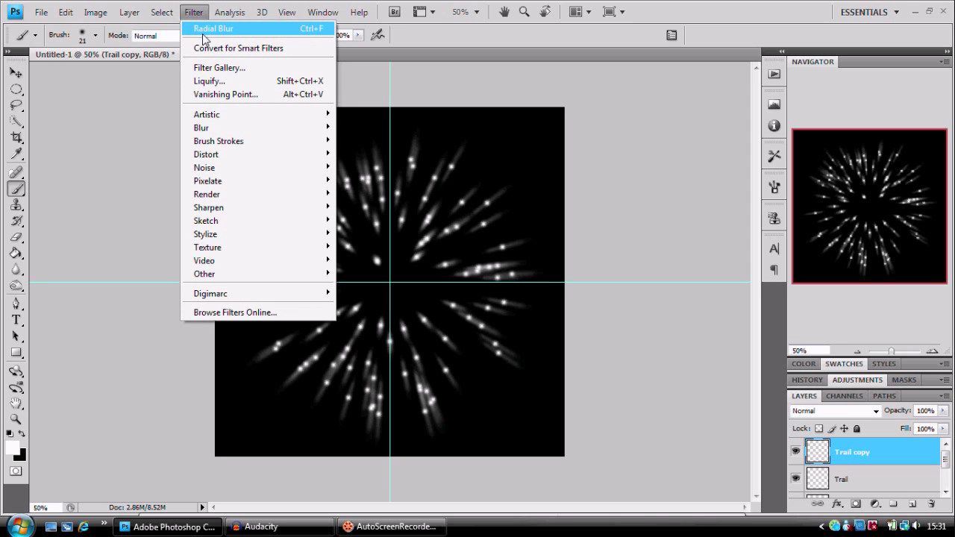
{"action": "left_click", "coordinate": [851, 452]}
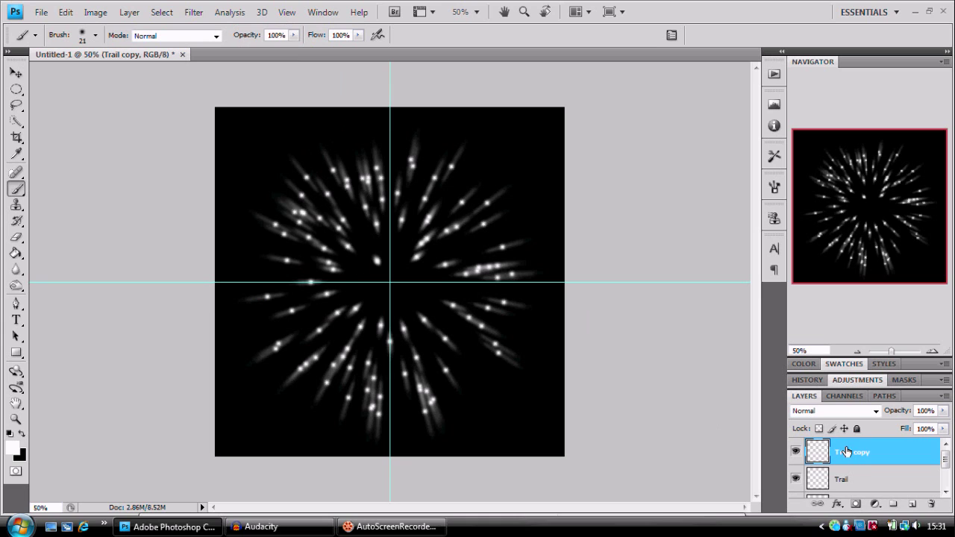
{"action": "left_click_drag", "start_coordinate": [843, 452], "coordinate": [914, 505]}
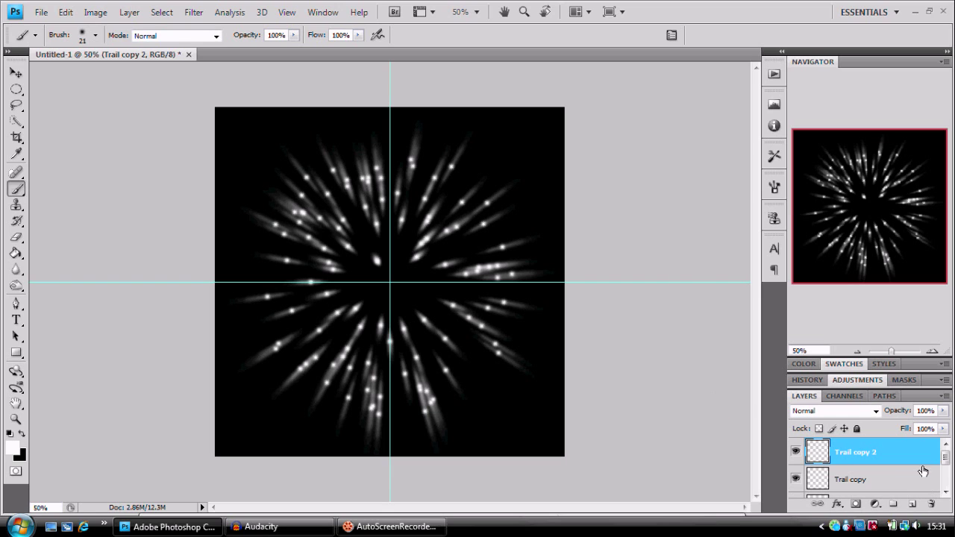
Step: Select Trail, Trail copy and Trail copy 2, then merge them into one layer
{"action": "scroll", "coordinate": [924, 472], "scroll_direction": "down", "scroll_amount": 1}
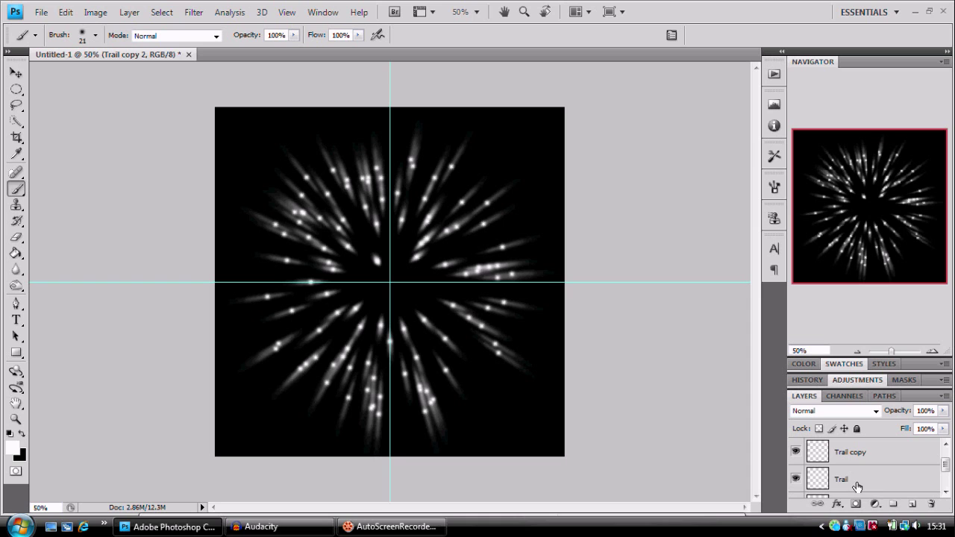
{"action": "left_click", "coordinate": [853, 478]}
{"action": "scroll", "coordinate": [856, 463], "scroll_direction": "up", "scroll_amount": 1}
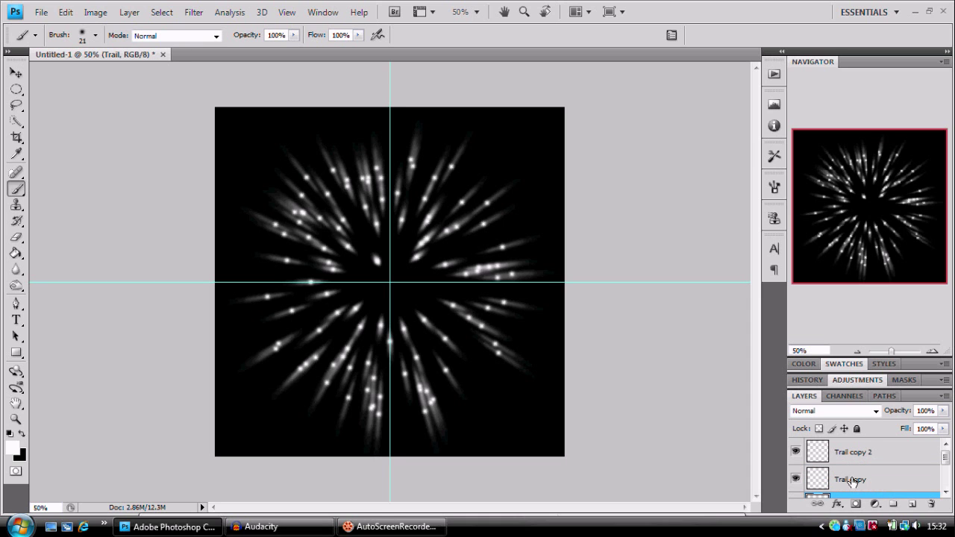
{"action": "left_click", "coordinate": [852, 481], "text": "shift"}
{"action": "left_click", "coordinate": [851, 454], "text": "shift"}
{"action": "right_click", "coordinate": [852, 457]}
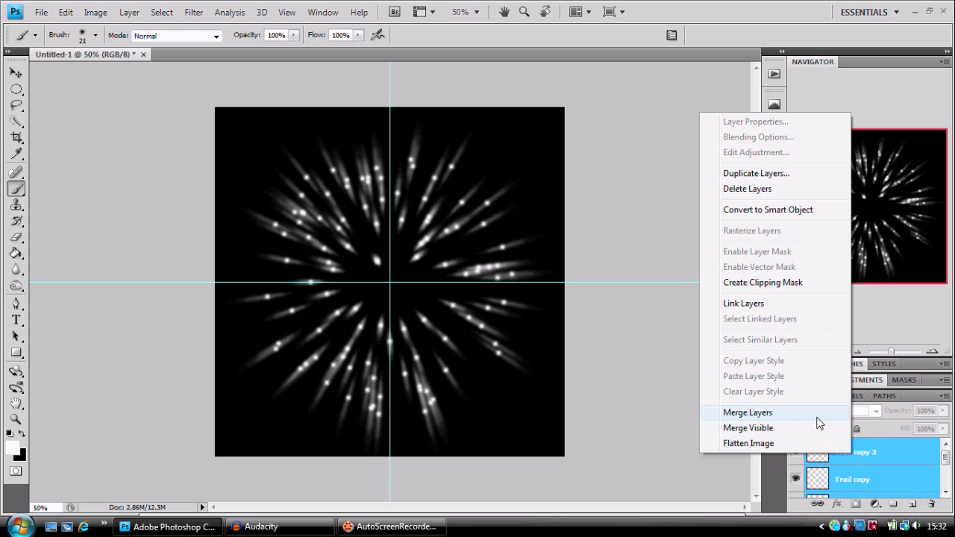
{"action": "left_click", "coordinate": [819, 414]}
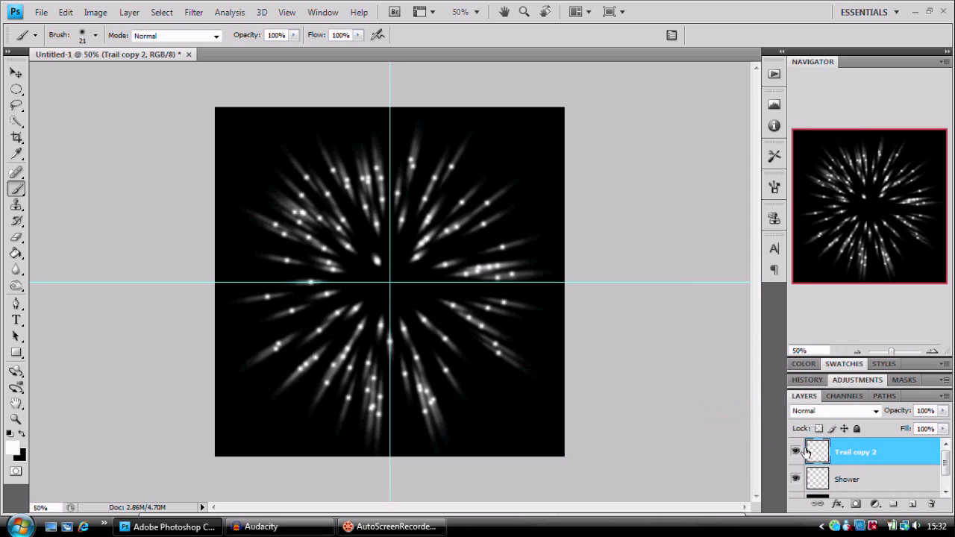
{"action": "left_click", "coordinate": [797, 452]}
{"action": "left_click", "coordinate": [797, 452]}
Step: Scale the Trail copy 2 streaks to about 76.6% and centre them among the white sparks
{"action": "key", "text": "ctrl+t"}
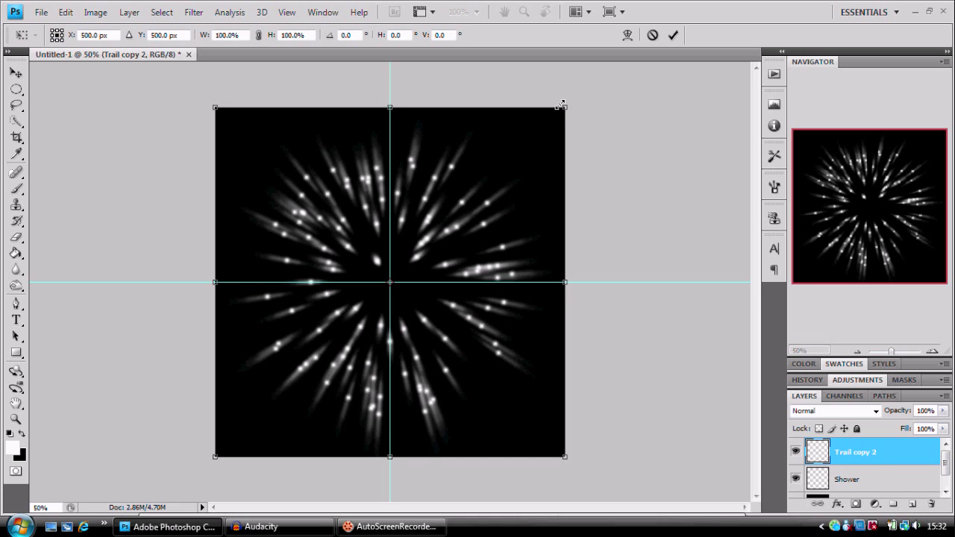
{"action": "left_click_drag", "start_coordinate": [566, 107], "coordinate": [483, 190]}
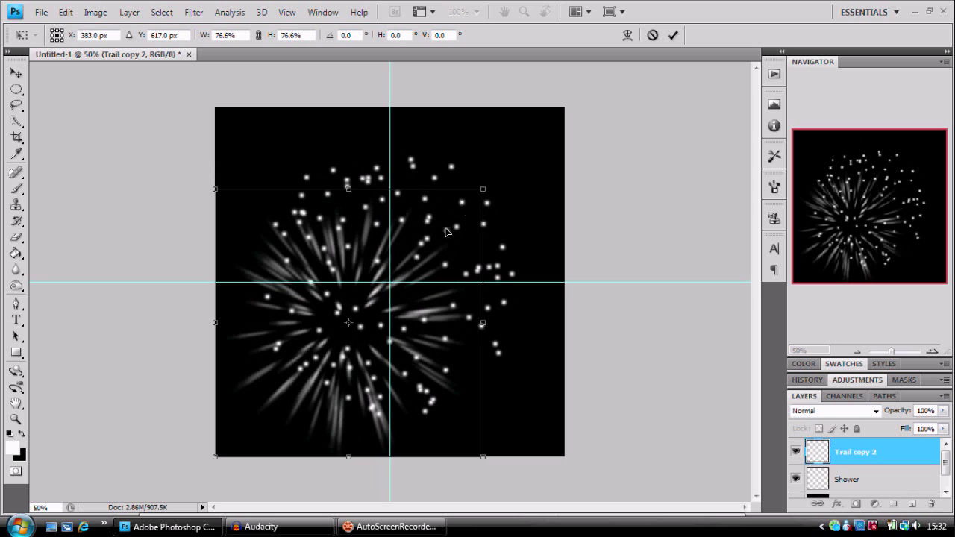
{"action": "left_click_drag", "start_coordinate": [447, 232], "coordinate": [486, 192]}
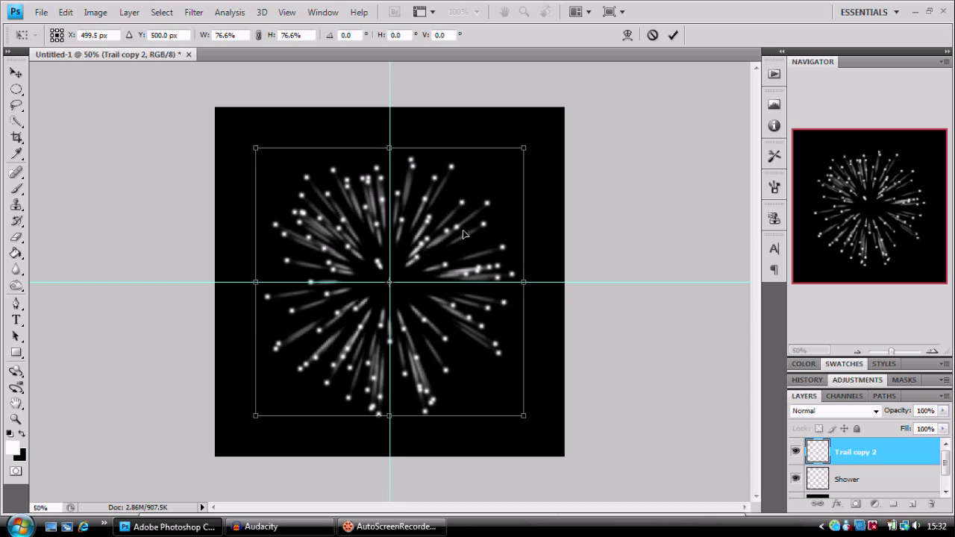
{"action": "key", "text": "Return"}
{"action": "key", "text": "b"}
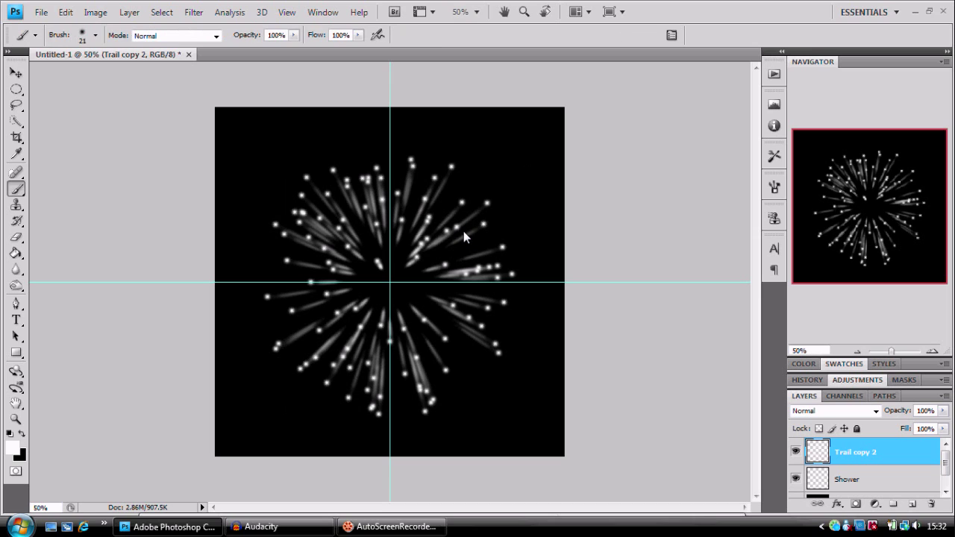
Step: Add an empty Layer 1 above Trail copy 2 and switch to the Gradient Tool
{"action": "left_click", "coordinate": [912, 506]}
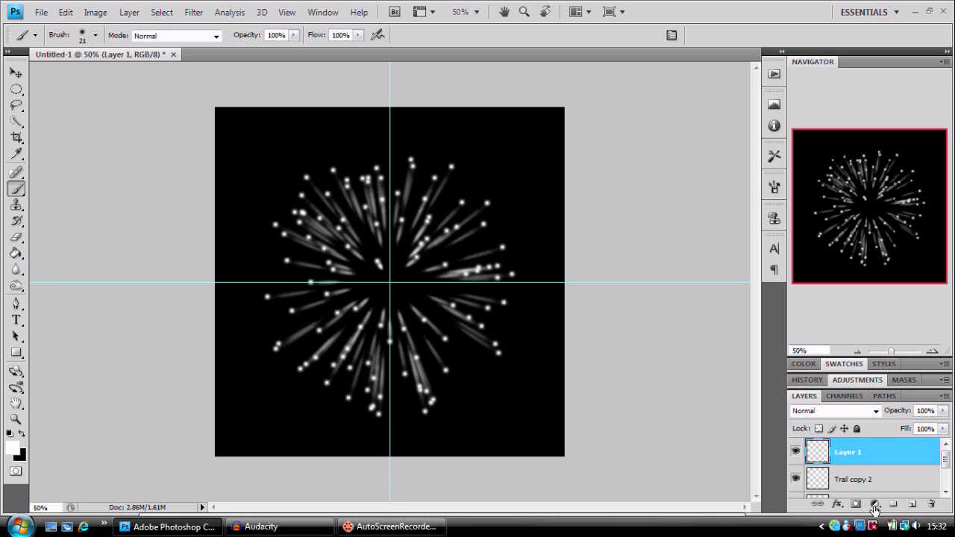
{"action": "left_click", "coordinate": [16, 253]}
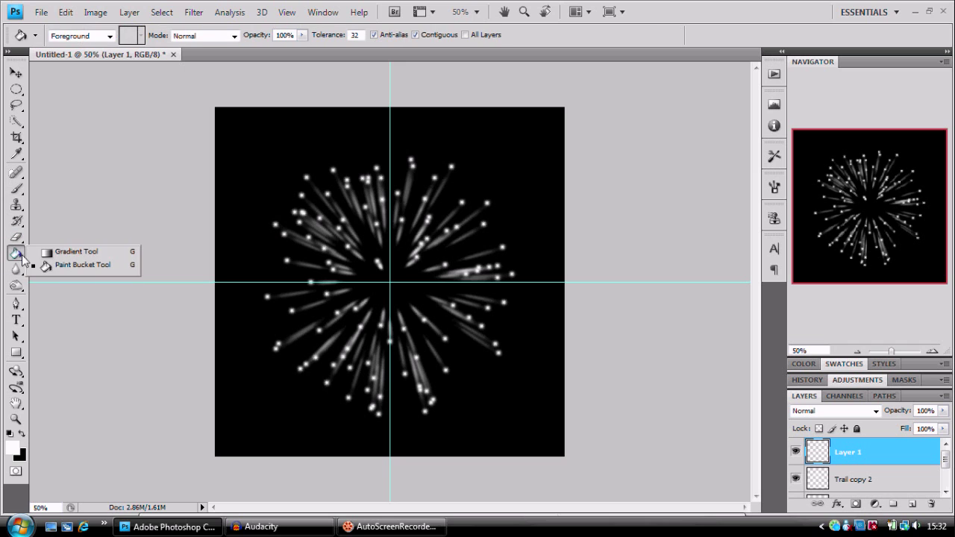
{"action": "left_click", "coordinate": [71, 252]}
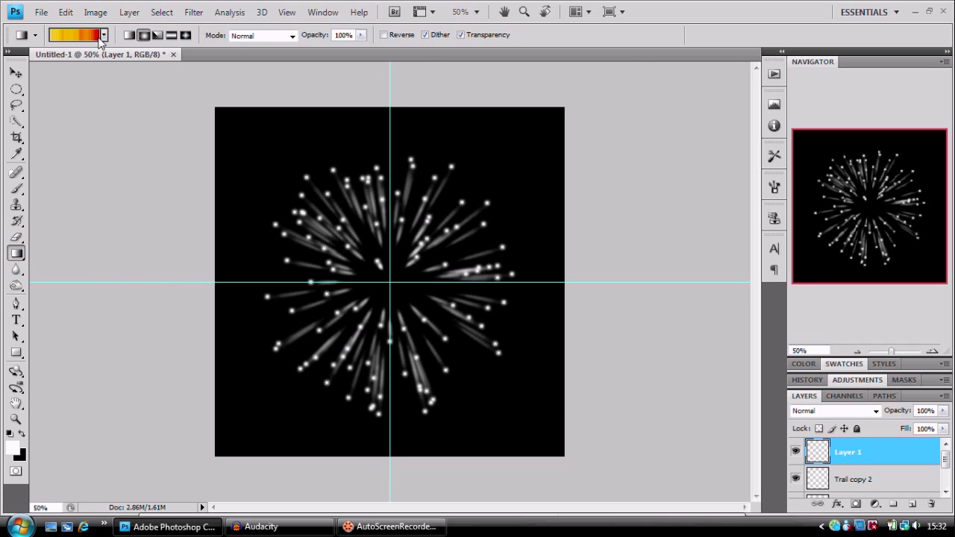
Step: In the Gradient Editor, set the gradient type to Noise
{"action": "left_click", "coordinate": [65, 35]}
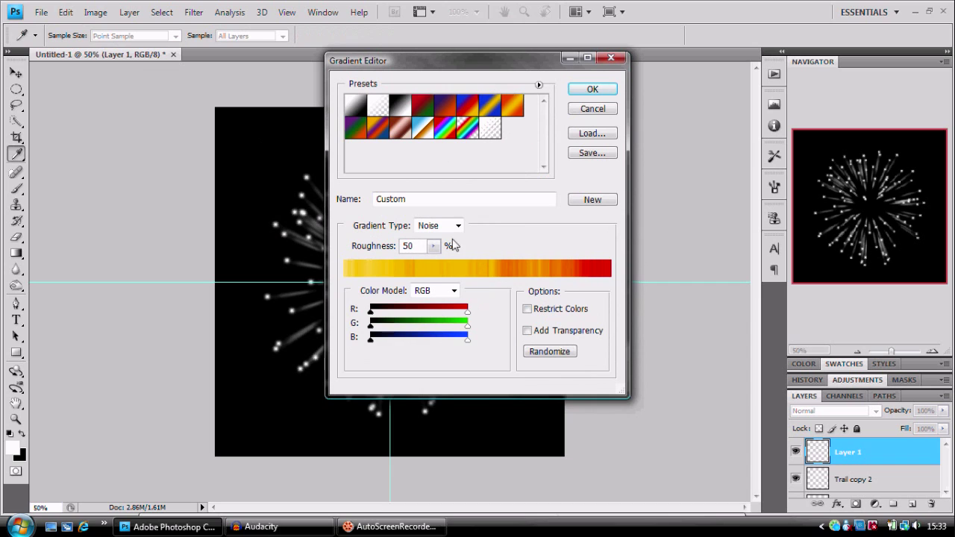
{"action": "left_click", "coordinate": [458, 225]}
{"action": "left_click", "coordinate": [433, 253]}
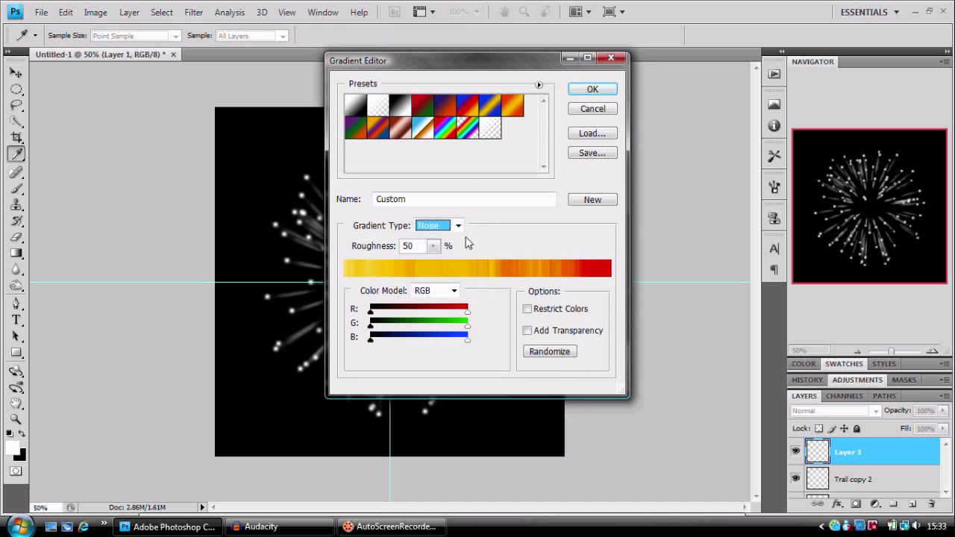
{"action": "left_click", "coordinate": [458, 225]}
{"action": "left_click", "coordinate": [440, 241]}
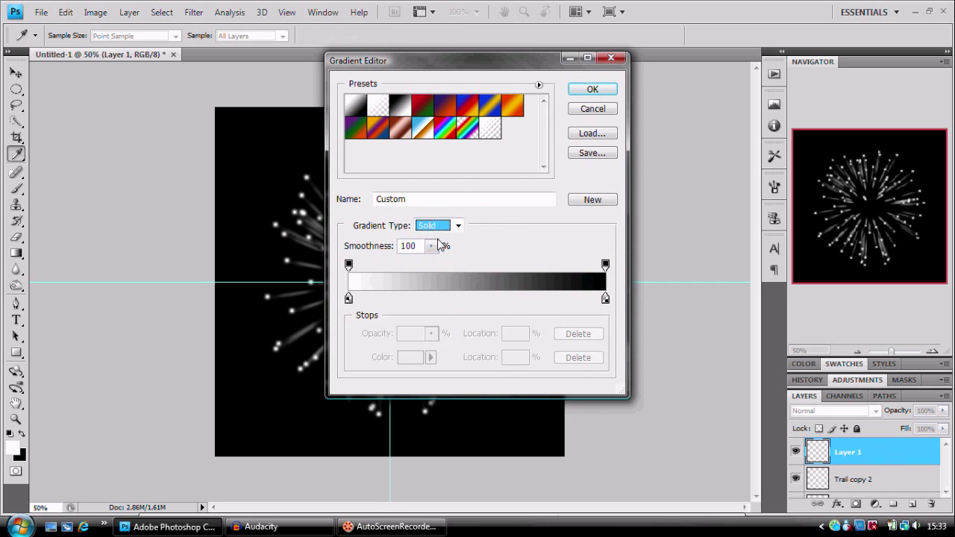
{"action": "left_click", "coordinate": [459, 225]}
{"action": "left_click", "coordinate": [446, 252]}
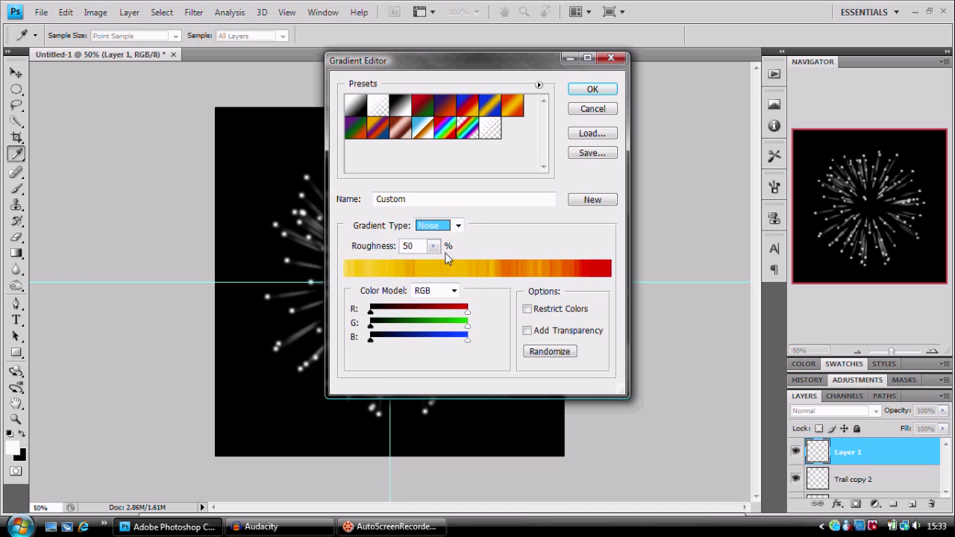
Step: Randomize the noise gradient until it runs bright green to dark red, then accept it
{"action": "left_click", "coordinate": [559, 354]}
{"action": "left_click", "coordinate": [559, 355]}
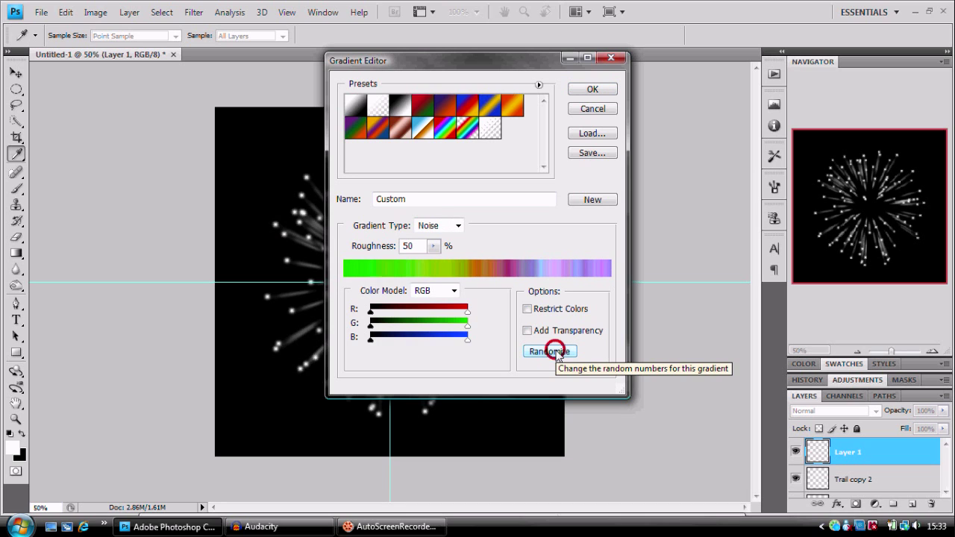
{"action": "left_click", "coordinate": [559, 355]}
{"action": "left_click", "coordinate": [558, 355]}
{"action": "left_click", "coordinate": [559, 356]}
{"action": "left_click", "coordinate": [558, 356]}
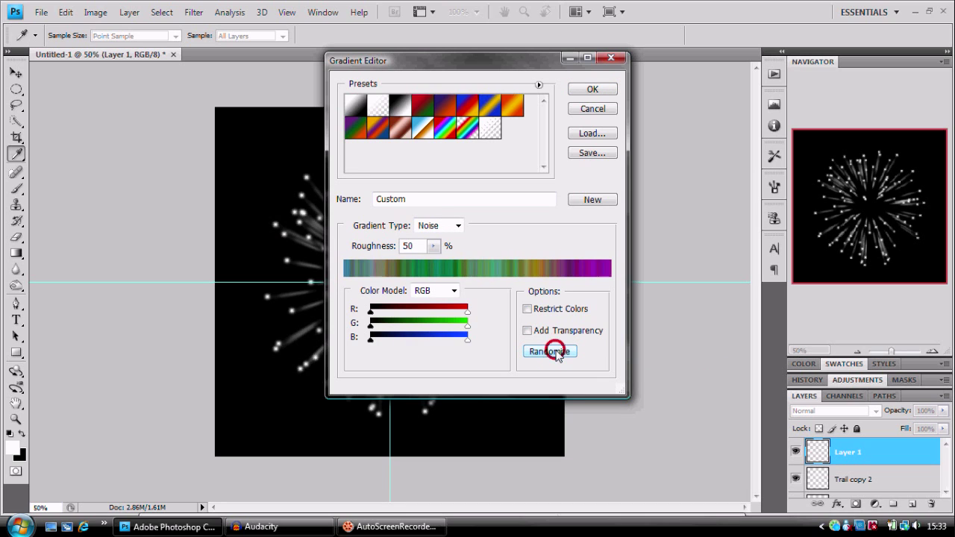
{"action": "left_click", "coordinate": [558, 355]}
{"action": "left_click", "coordinate": [558, 355]}
{"action": "left_click", "coordinate": [559, 356]}
{"action": "left_click", "coordinate": [558, 355]}
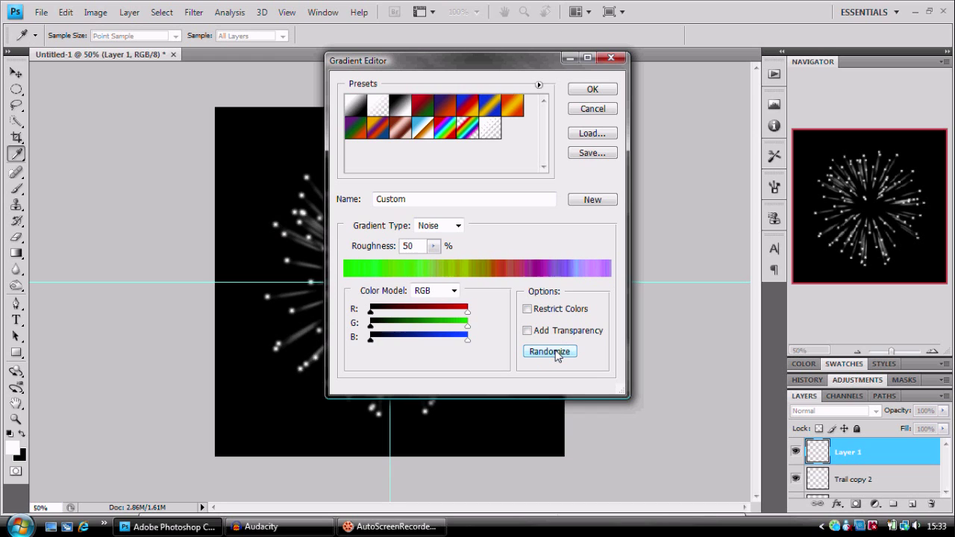
{"action": "left_click", "coordinate": [558, 355]}
{"action": "left_click", "coordinate": [559, 355]}
{"action": "left_click", "coordinate": [559, 356]}
{"action": "left_click", "coordinate": [558, 355]}
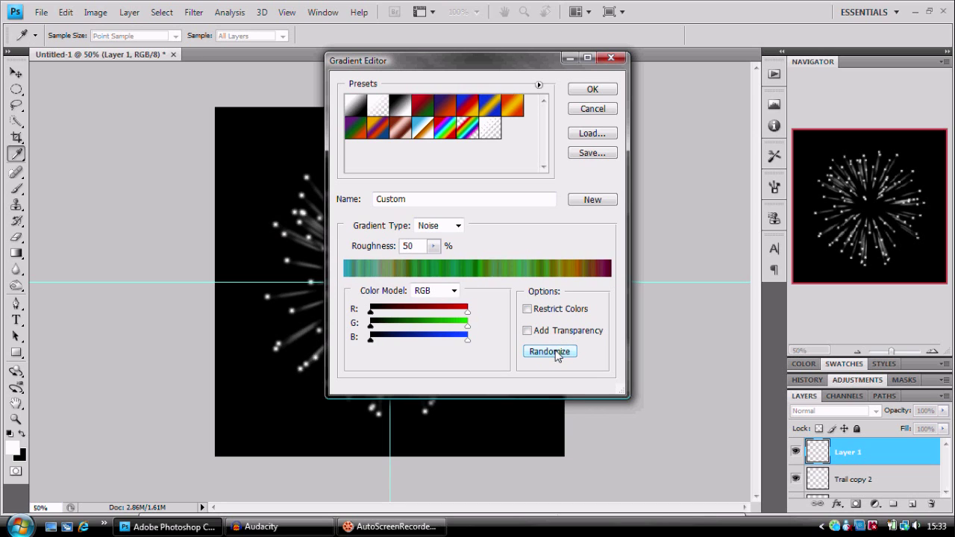
{"action": "left_click", "coordinate": [558, 355]}
{"action": "left_click", "coordinate": [558, 355]}
{"action": "left_click", "coordinate": [558, 354]}
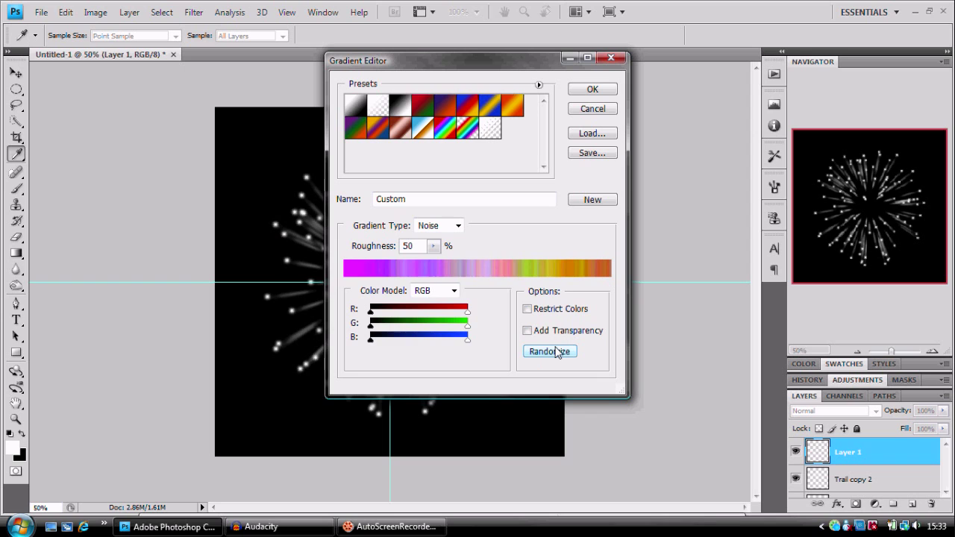
{"action": "left_click", "coordinate": [558, 355]}
{"action": "left_click", "coordinate": [558, 354]}
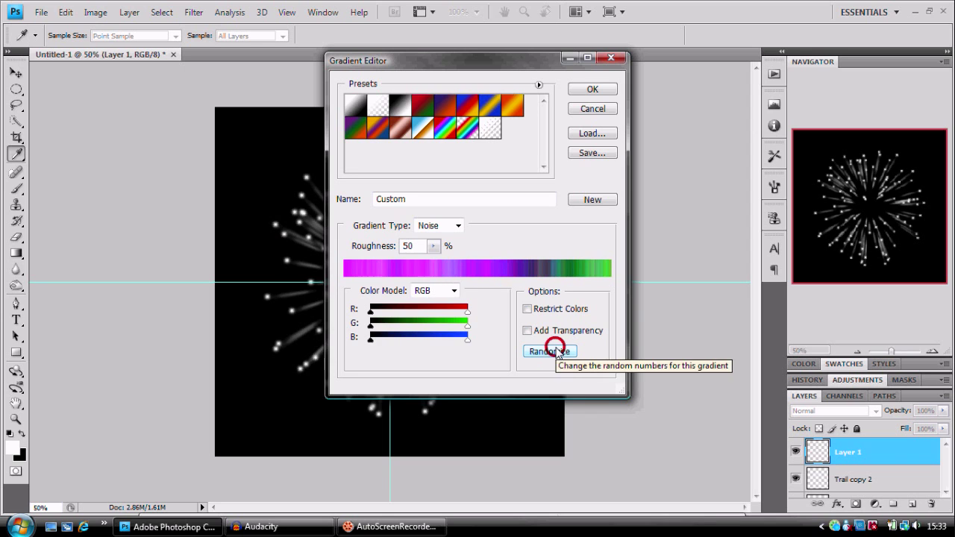
{"action": "left_click", "coordinate": [558, 354]}
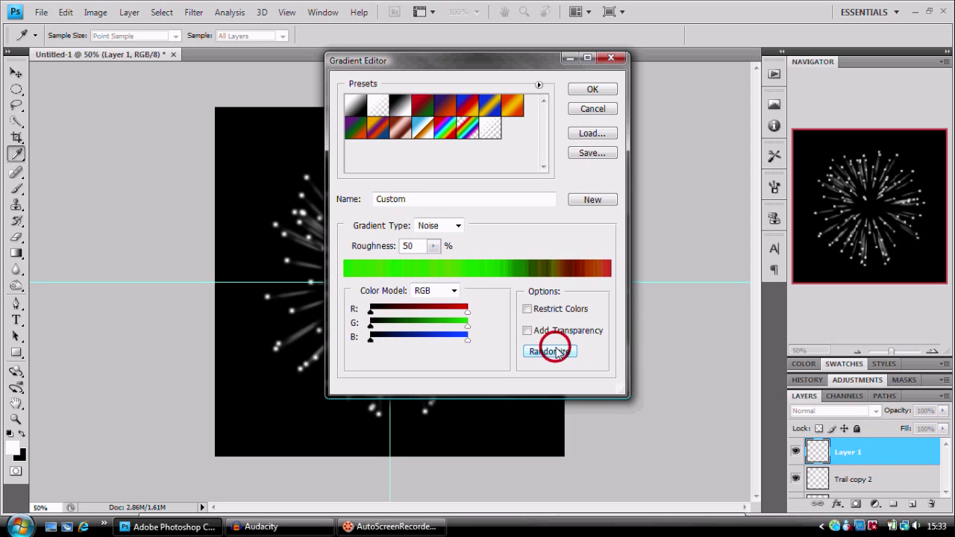
{"action": "left_click", "coordinate": [593, 90]}
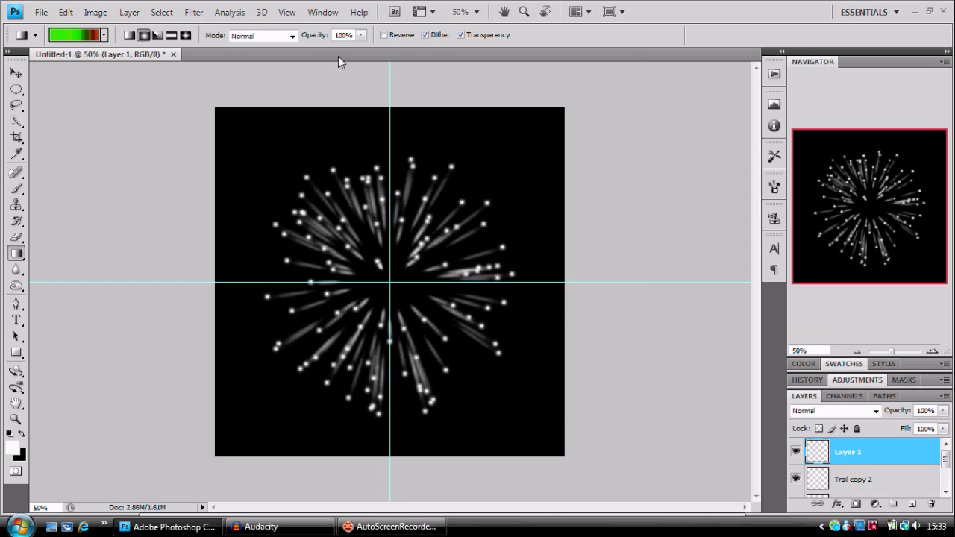
Step: Fill Layer 1 with a radial gradient dragged rightward from the canvas centre
{"action": "left_click", "coordinate": [144, 35]}
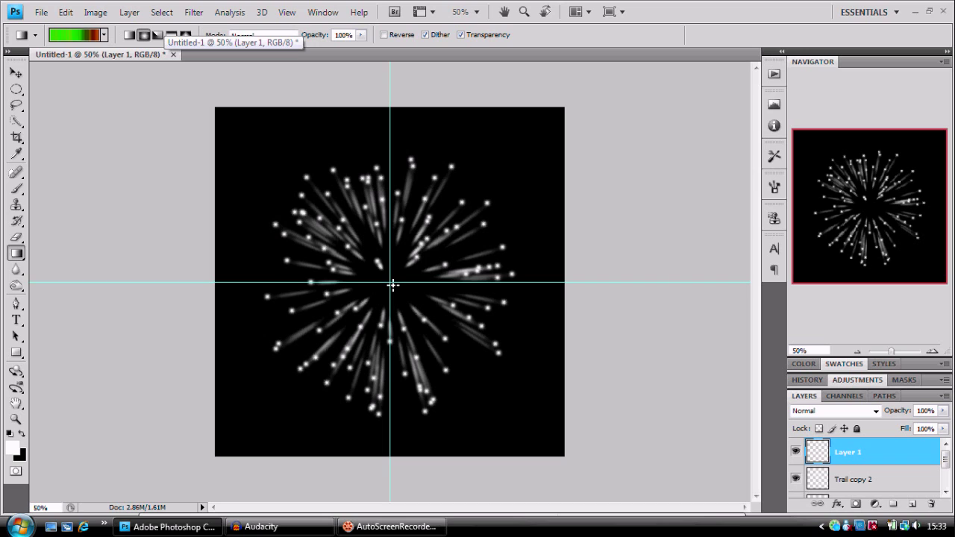
{"action": "left_click_drag", "start_coordinate": [393, 285], "coordinate": [504, 283]}
{"action": "left_click_drag", "start_coordinate": [517, 282], "coordinate": [516, 282]}
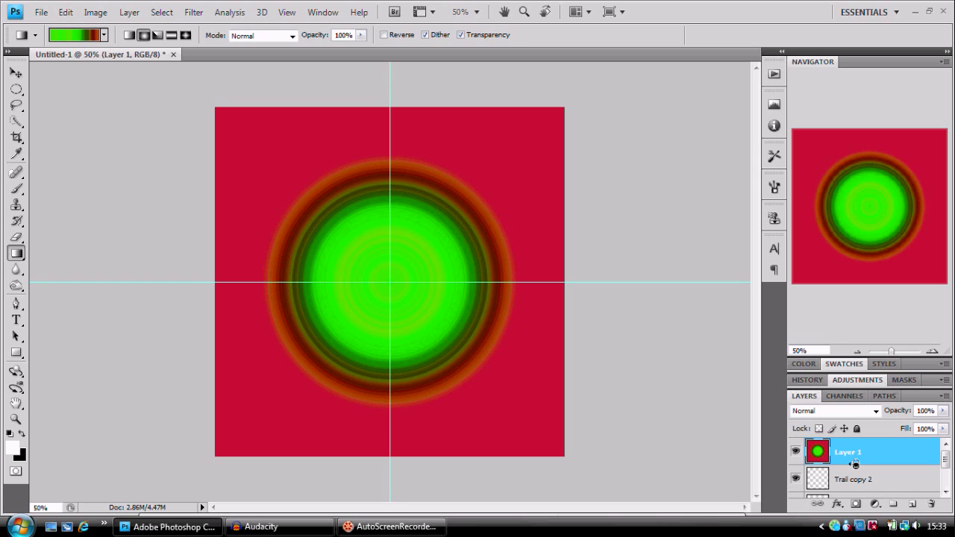
Step: Clip Layer 1 to Trail copy 2 so the gradient tints only the streaks
{"action": "scroll", "coordinate": [852, 465], "scroll_direction": "down", "scroll_amount": 2}
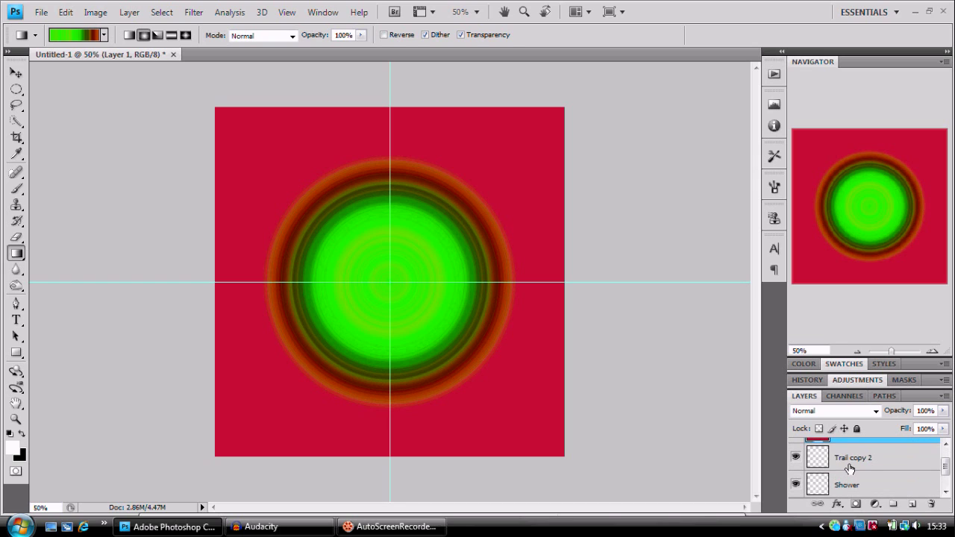
{"action": "scroll", "coordinate": [850, 466], "scroll_direction": "up", "scroll_amount": 2}
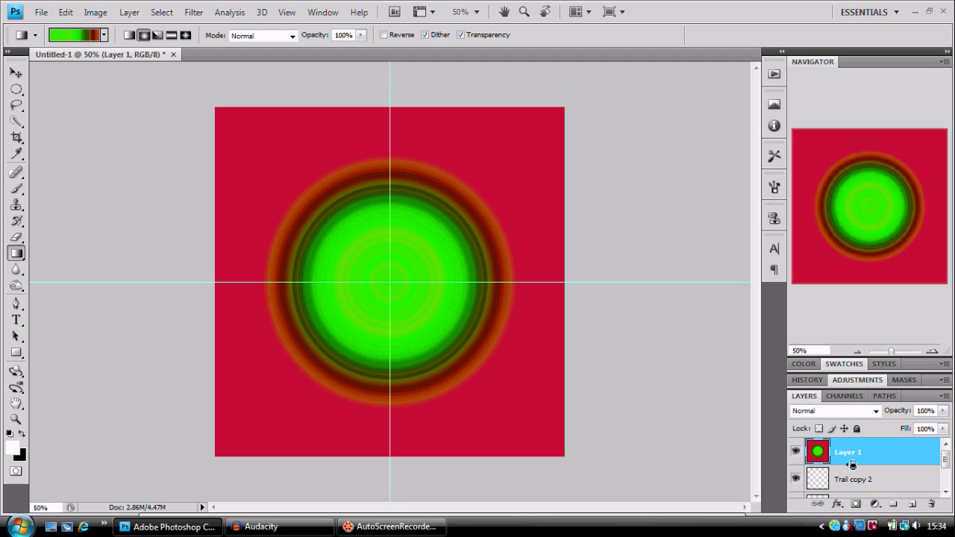
{"action": "left_click", "coordinate": [853, 465], "text": "alt"}
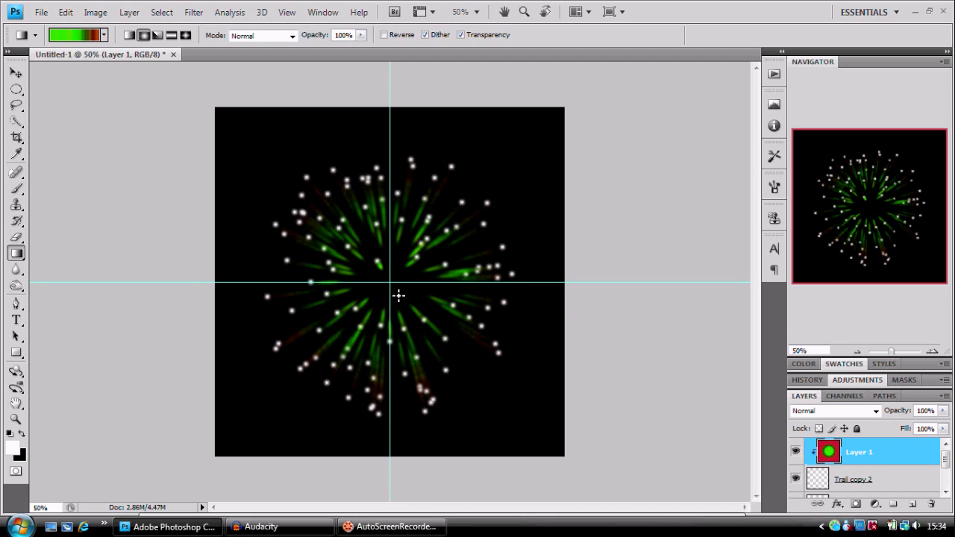
{"action": "left_click", "coordinate": [864, 466], "text": "alt"}
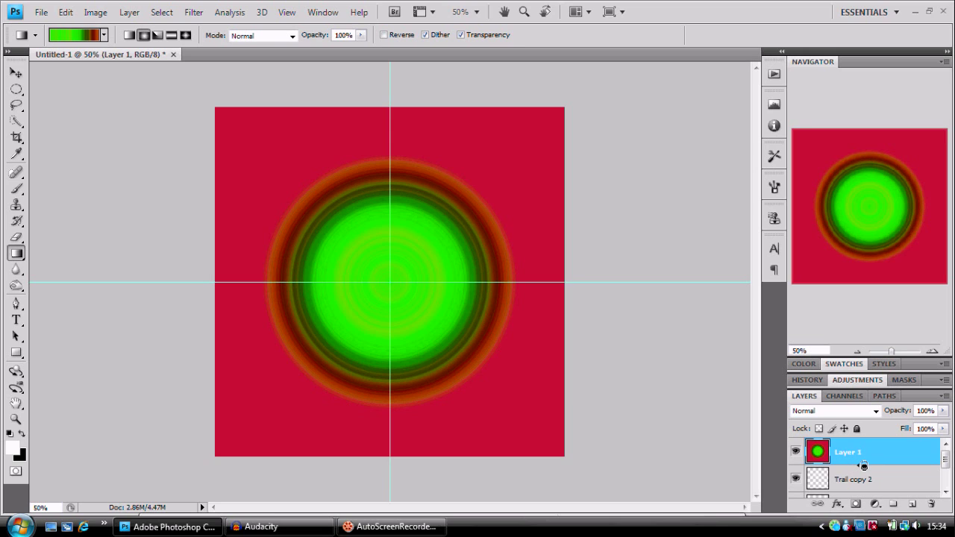
{"action": "left_click", "coordinate": [861, 468], "text": "alt"}
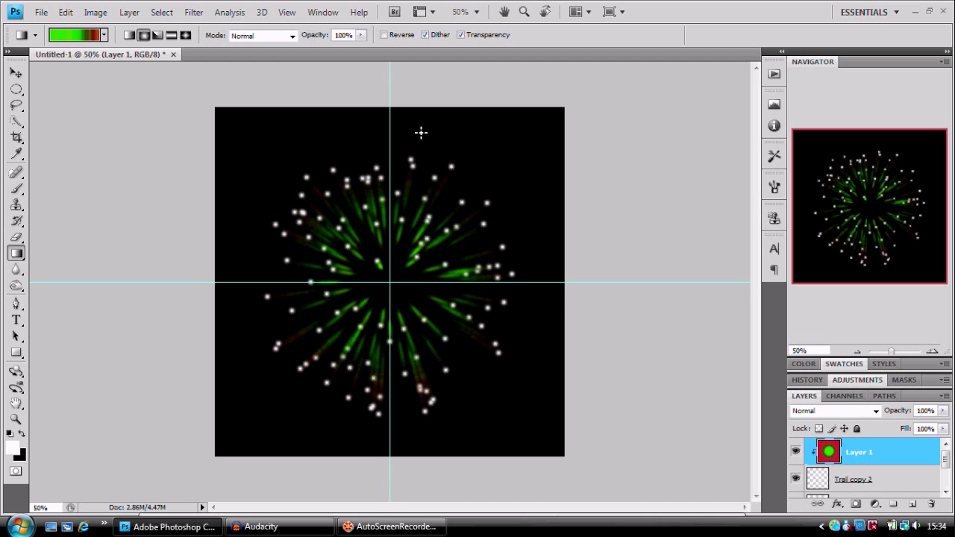
Step: Put the gradient and trail layers into a new group named 'Firework'
{"action": "left_click", "coordinate": [897, 504]}
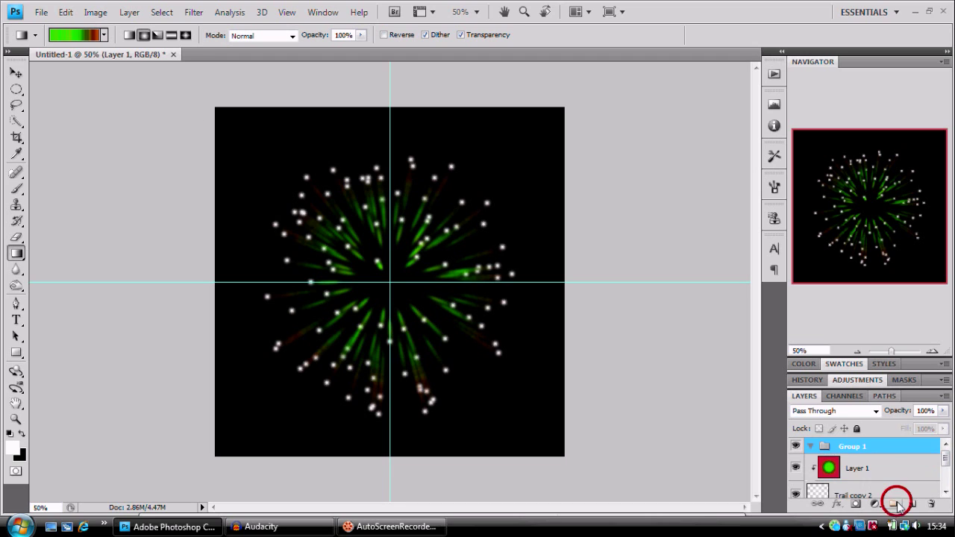
{"action": "double_click", "coordinate": [856, 446]}
{"action": "type", "text": "Firewo"}
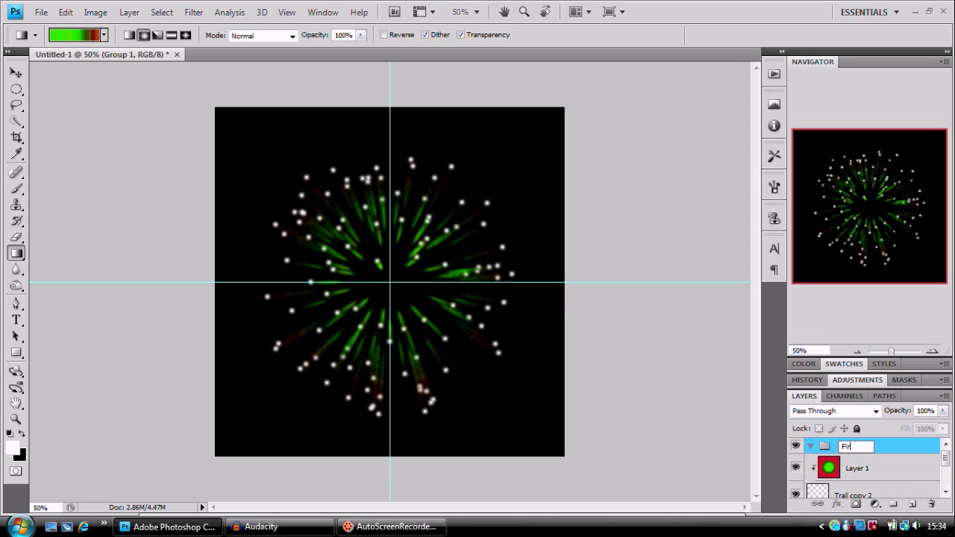
{"action": "type", "text": "rk"}
{"action": "key", "text": "Return"}
{"action": "scroll", "coordinate": [871, 486], "scroll_direction": "down", "scroll_amount": 2}
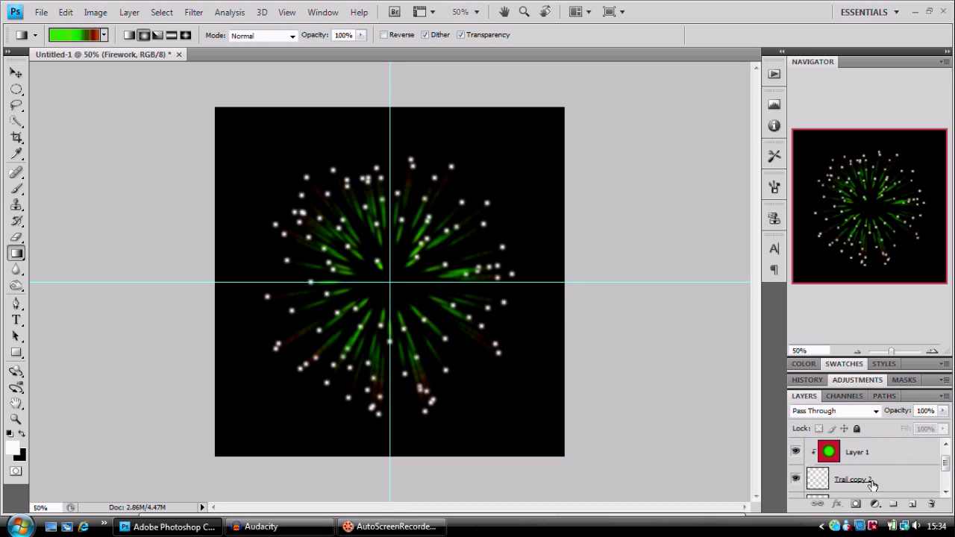
{"action": "scroll", "coordinate": [863, 465], "scroll_direction": "up", "scroll_amount": 1}
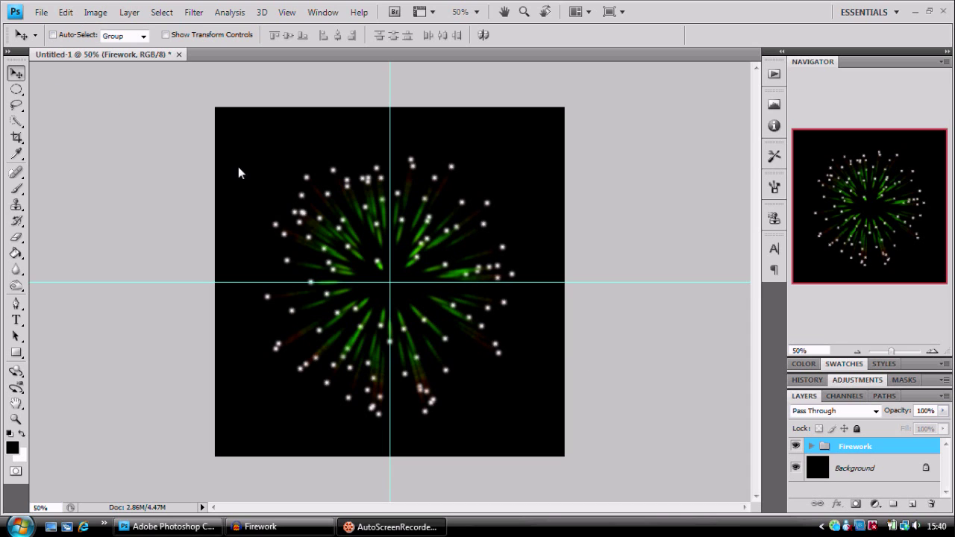
{"action": "left_click", "coordinate": [811, 446]}
{"action": "scroll", "coordinate": [856, 460], "scroll_direction": "down", "scroll_amount": 3}
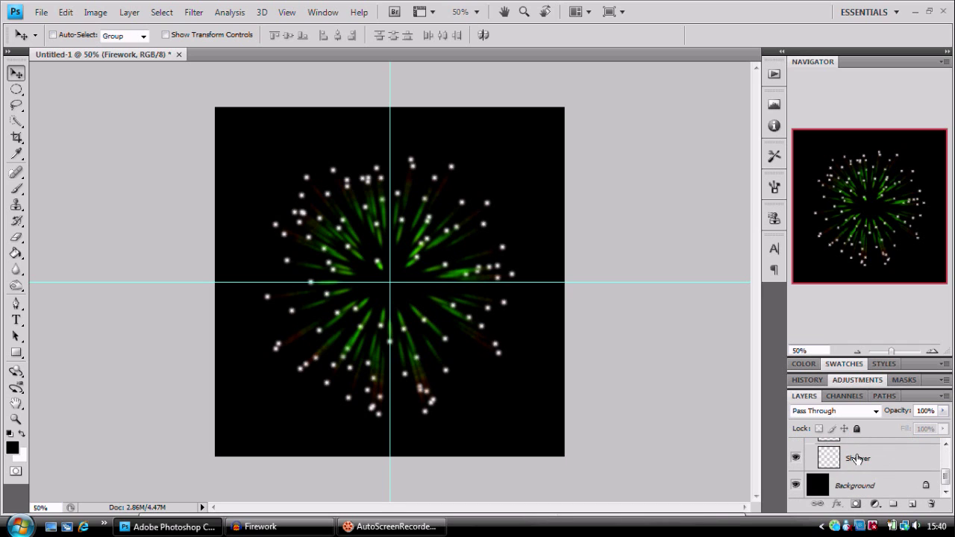
{"action": "scroll", "coordinate": [859, 462], "scroll_direction": "up", "scroll_amount": 1}
{"action": "scroll", "coordinate": [858, 462], "scroll_direction": "up", "scroll_amount": 2}
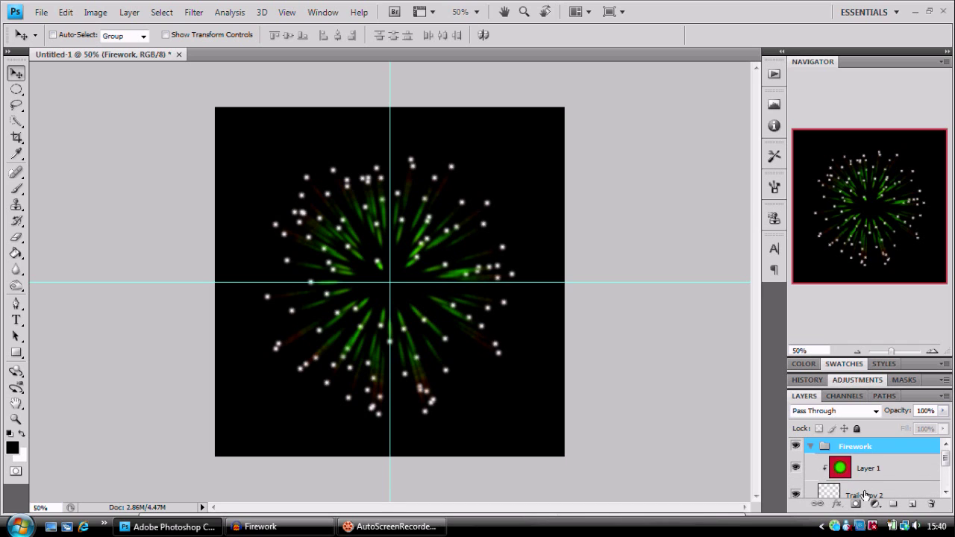
{"action": "scroll", "coordinate": [855, 465], "scroll_direction": "down", "scroll_amount": 1}
{"action": "scroll", "coordinate": [856, 464], "scroll_direction": "up", "scroll_amount": 2}
{"action": "left_click", "coordinate": [811, 446]}
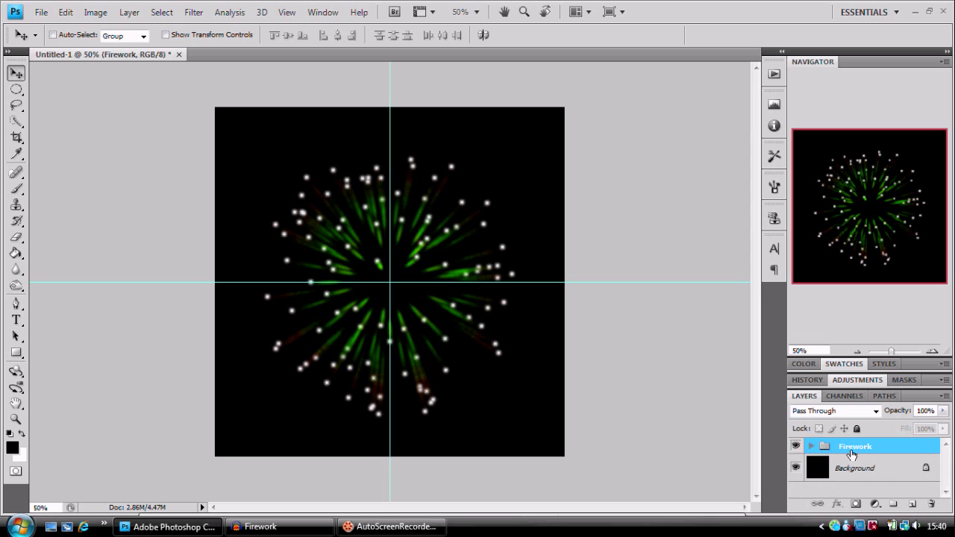
{"action": "left_click_drag", "start_coordinate": [369, 190], "coordinate": [335, 230]}
Step: Select the Shower layer inside the Firework group and add an Outer Glow effect
{"action": "left_click", "coordinate": [812, 448]}
{"action": "scroll", "coordinate": [859, 475], "scroll_direction": "down", "scroll_amount": 3}
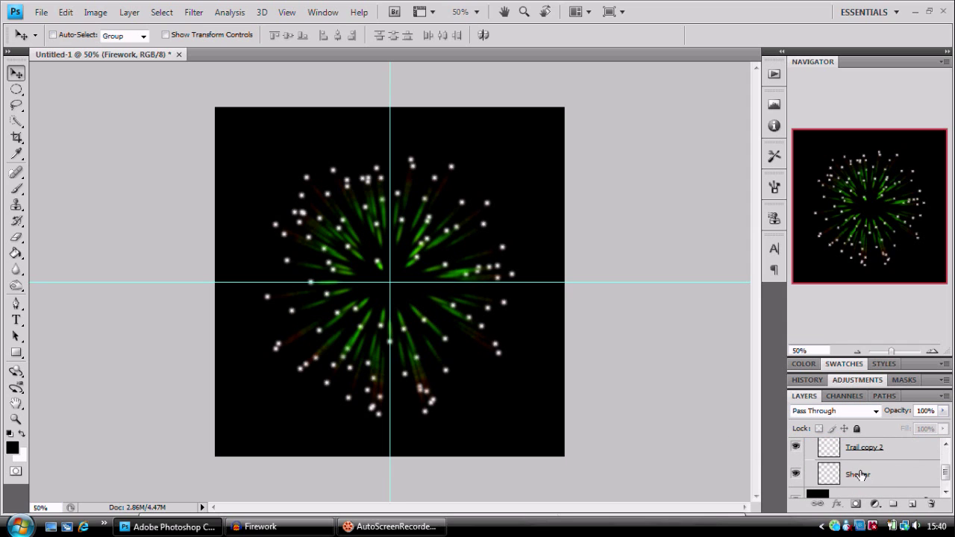
{"action": "left_click", "coordinate": [860, 476]}
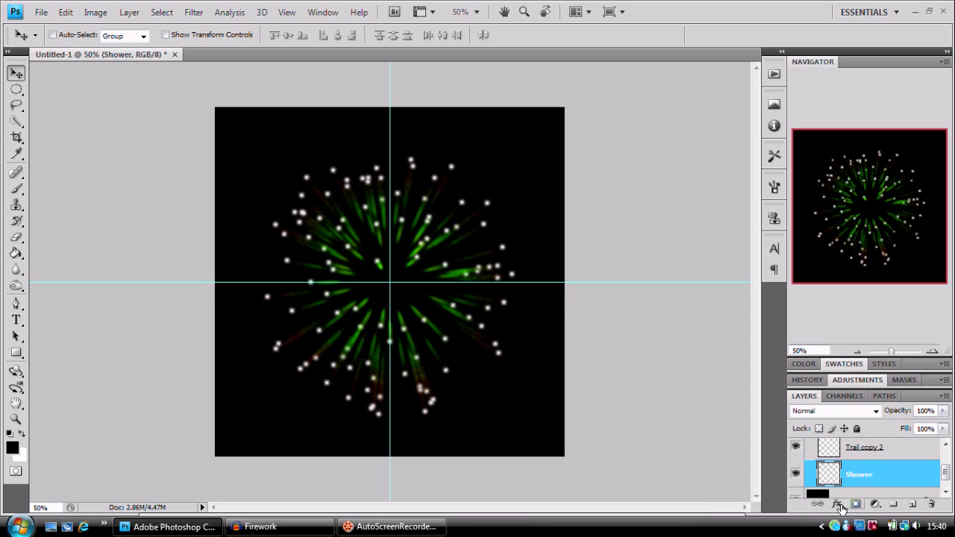
{"action": "left_click", "coordinate": [838, 505]}
{"action": "left_click", "coordinate": [762, 391]}
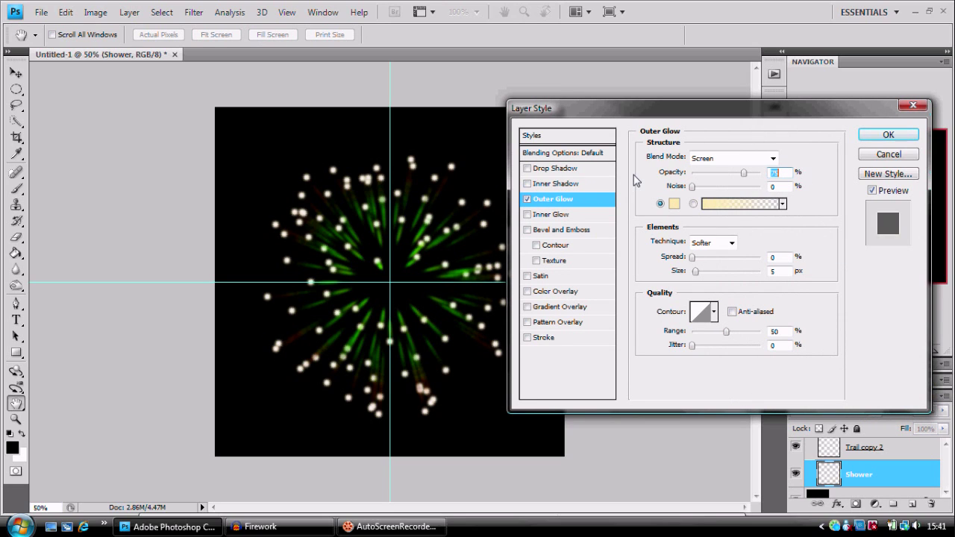
Step: Raise the glow opacity to 84%, keep the cream colour, and apply the Outer Glow
{"action": "left_click", "coordinate": [693, 187]}
{"action": "mouse_move", "coordinate": [746, 175]}
{"action": "left_mouse_down"}
{"action": "mouse_move", "coordinate": [760, 176]}
{"action": "mouse_move", "coordinate": [752, 178]}
{"action": "left_mouse_up"}
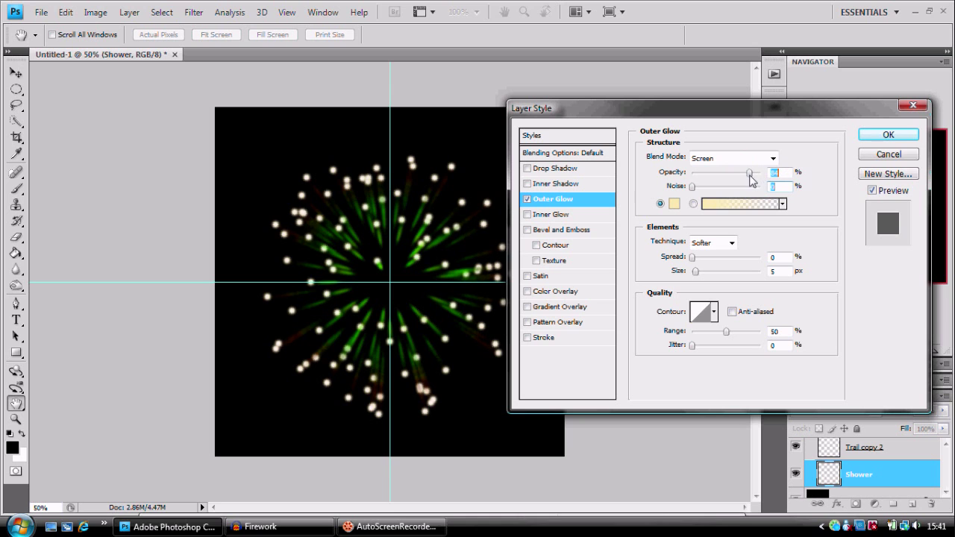
{"action": "left_click", "coordinate": [674, 204]}
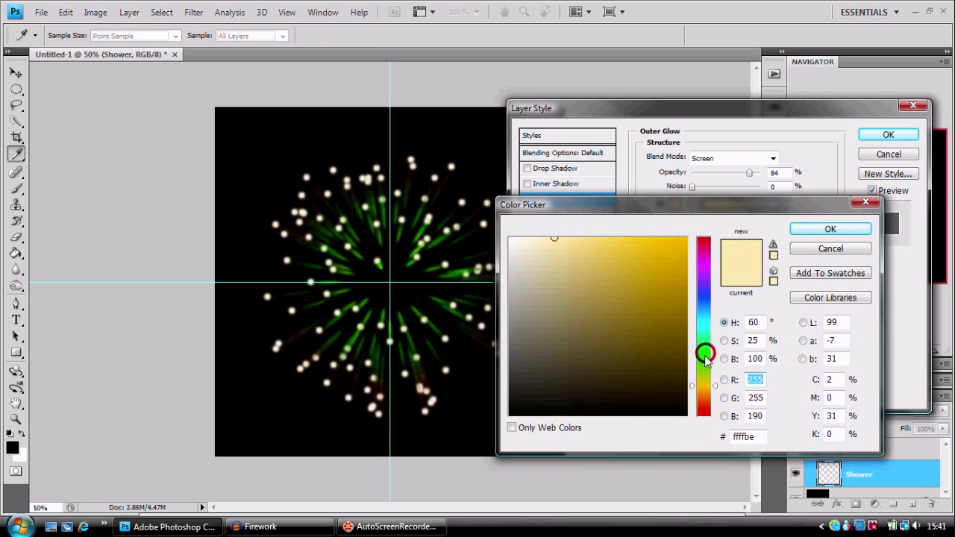
{"action": "mouse_move", "coordinate": [704, 351]}
{"action": "left_mouse_down"}
{"action": "mouse_move", "coordinate": [704, 380]}
{"action": "mouse_move", "coordinate": [707, 326]}
{"action": "mouse_move", "coordinate": [708, 358]}
{"action": "left_mouse_up"}
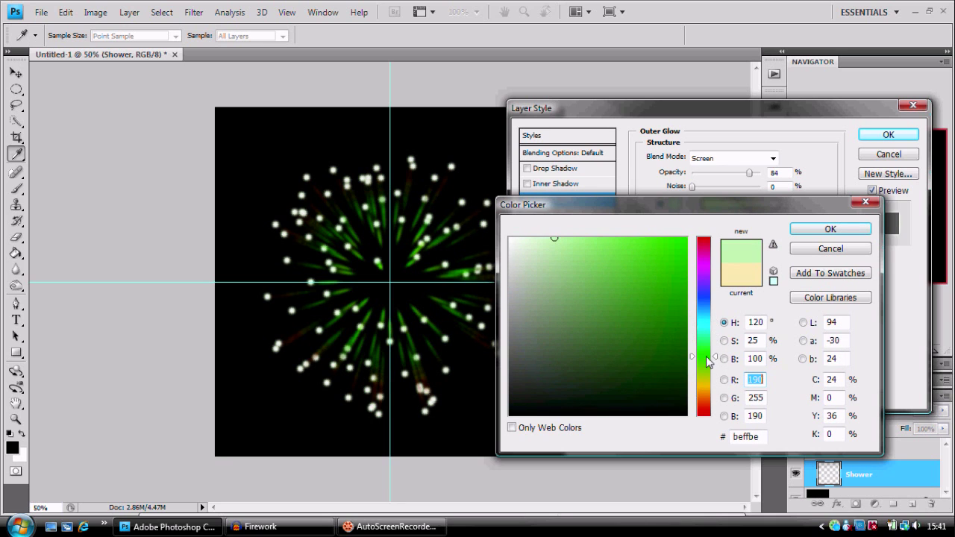
{"action": "left_click", "coordinate": [571, 240]}
{"action": "mouse_move", "coordinate": [608, 241]}
{"action": "left_mouse_down"}
{"action": "mouse_move", "coordinate": [674, 247]}
{"action": "mouse_move", "coordinate": [604, 249]}
{"action": "mouse_move", "coordinate": [560, 236]}
{"action": "left_mouse_up"}
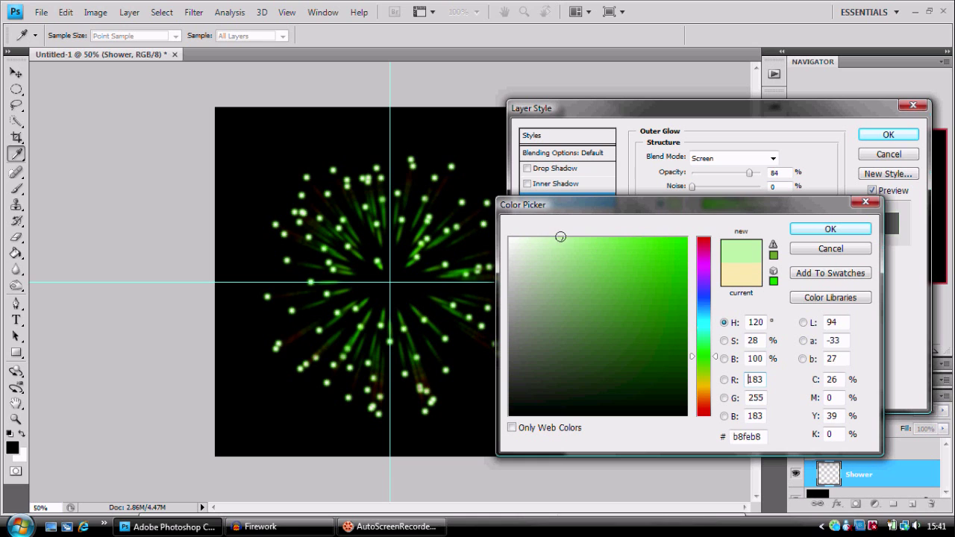
{"action": "left_click", "coordinate": [830, 249]}
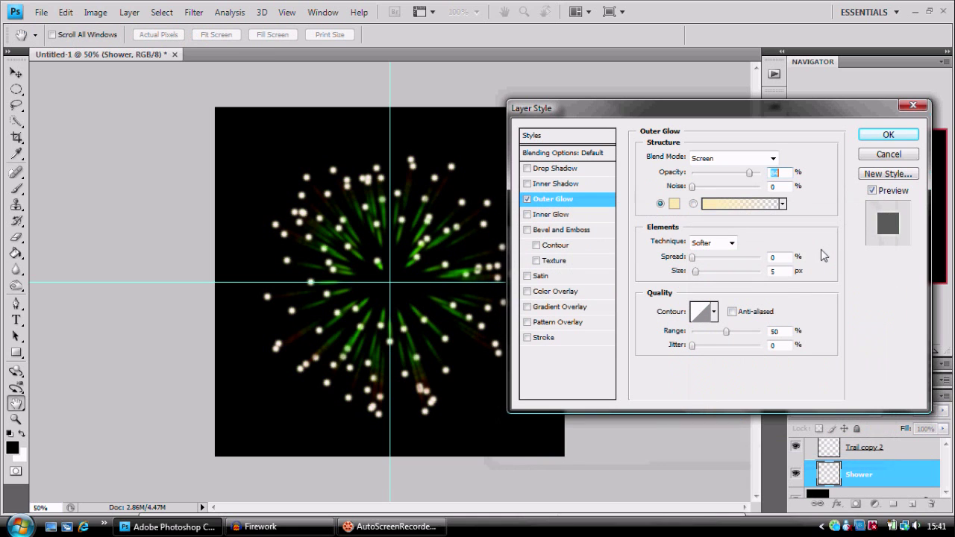
{"action": "left_click", "coordinate": [889, 135]}
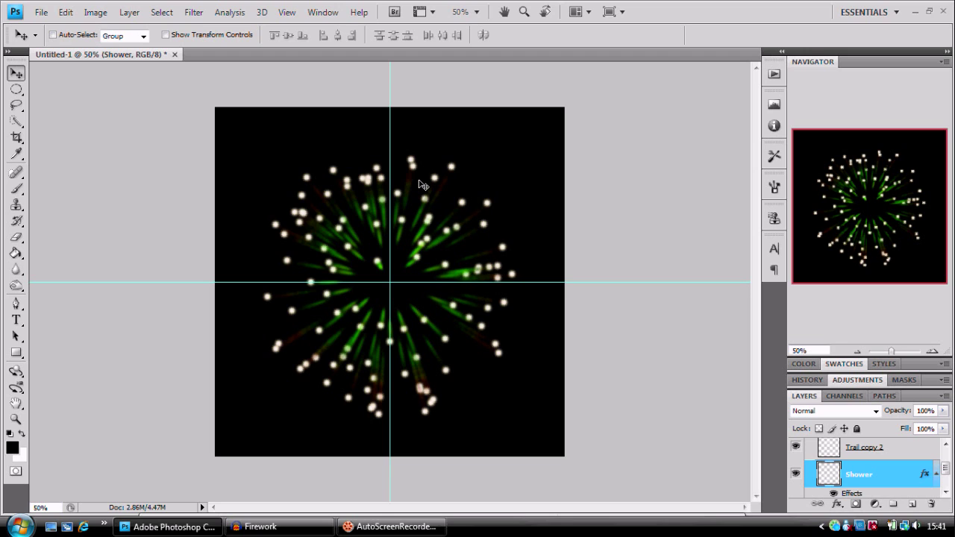
{"action": "scroll", "coordinate": [881, 467], "scroll_direction": "down", "scroll_amount": 2}
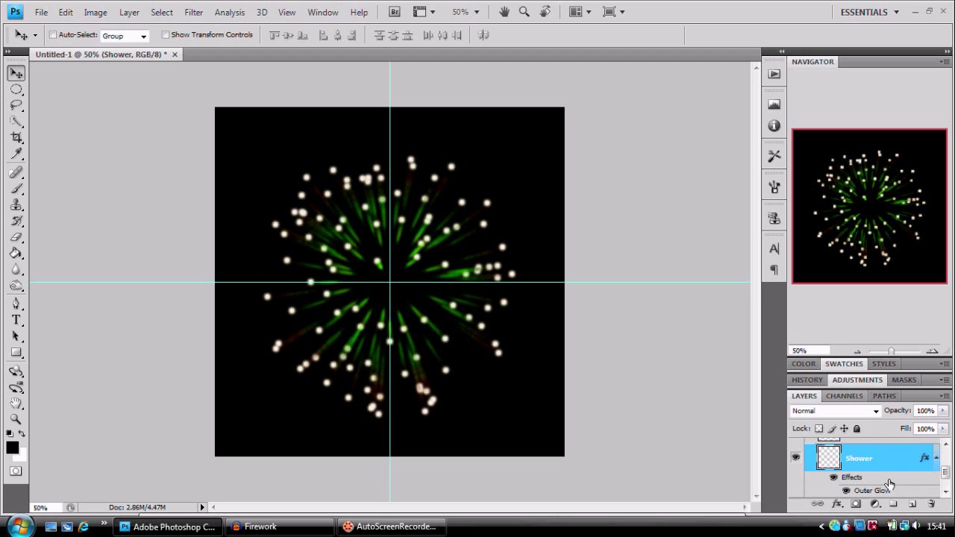